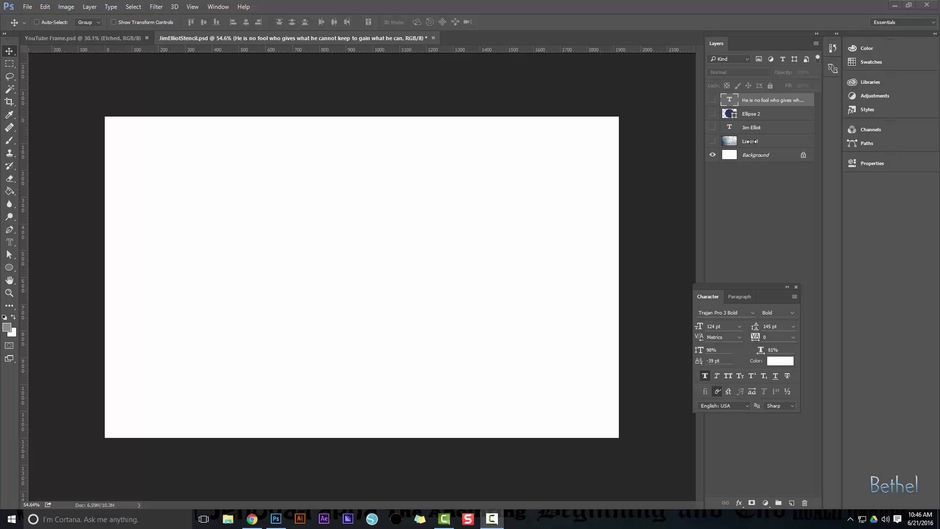
# - Make the scratched grunge texture (Layer 4) and the author credit text layer visible
pyautogui.click(713, 142)
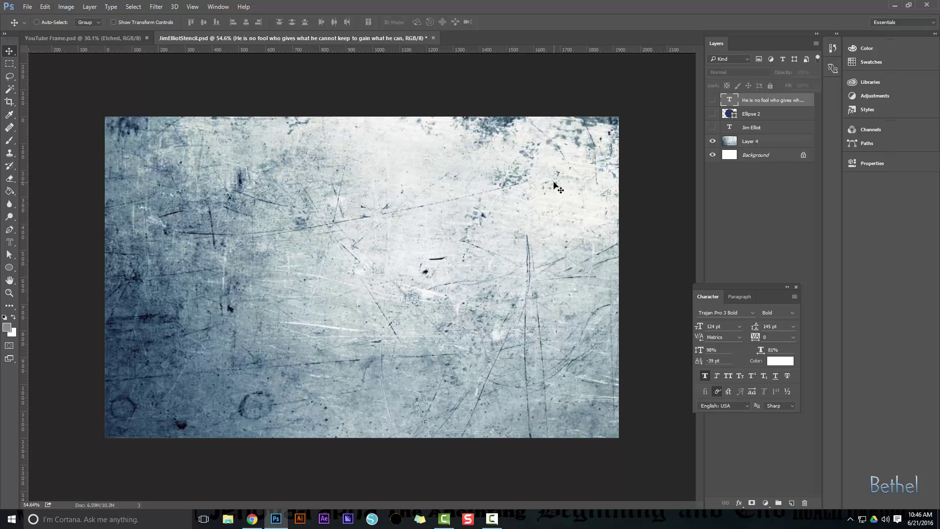
pyautogui.click(712, 127)
# - Draw a trial navy circle with the Ellipse tool on Ellipse 2, then remove it
pyautogui.click(14, 266)
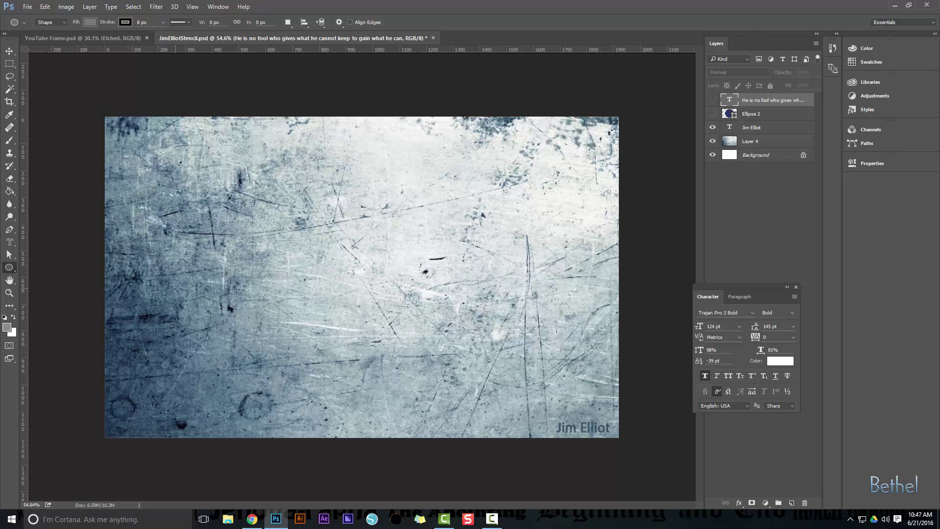
pyautogui.hotkey('shift', 'u')
pyautogui.hotkey('shift', 'u')
pyautogui.hotkey('shift', 'u')
pyautogui.hotkey('shift', 'u')
pyautogui.hotkey('shift', 'u')
pyautogui.hotkey('shift', 'u')
pyautogui.click(766, 114)
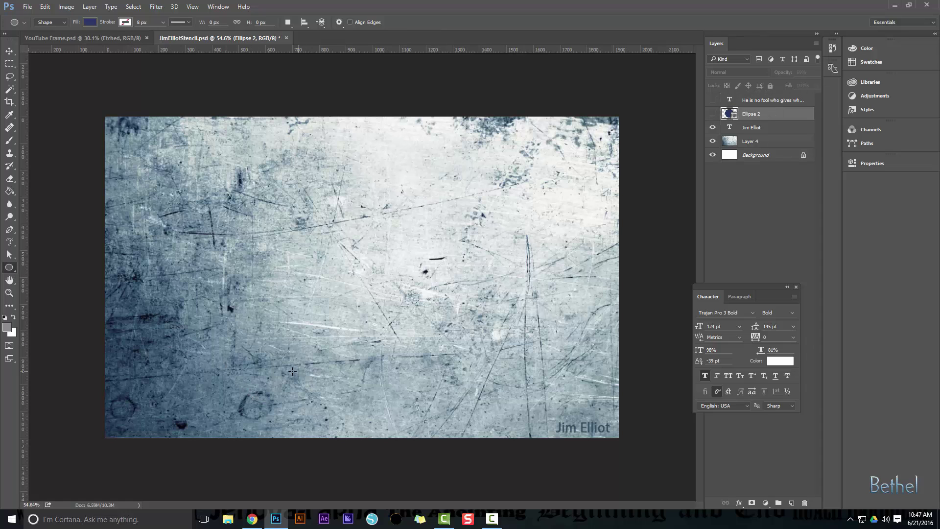
pyautogui.moveTo(268, 408); pyautogui.dragTo(557, 146)
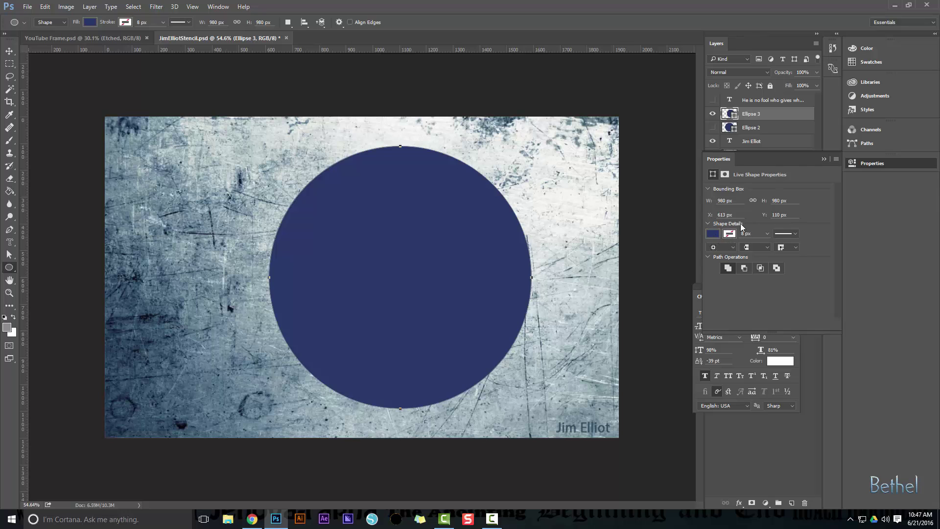
pyautogui.click(824, 159)
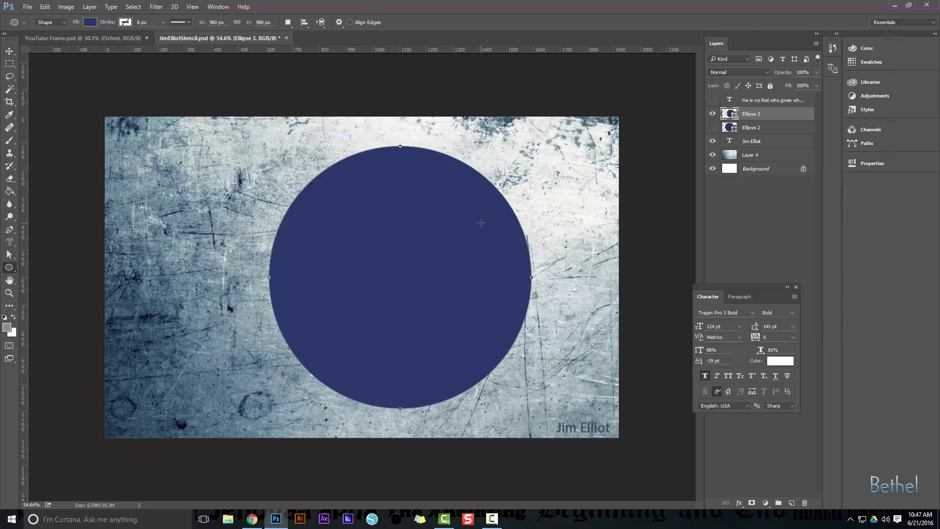
pyautogui.press('Delete')
# - Show the Ellipse 2 circle layer and lower its opacity to 60%
pyautogui.click(712, 114)
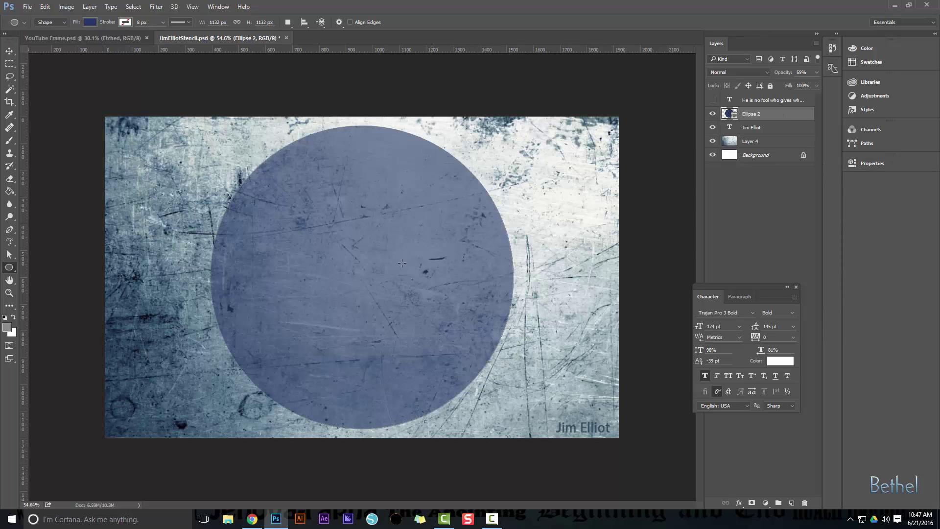
pyautogui.click(816, 72)
pyautogui.moveTo(794, 84); pyautogui.dragTo(797, 84)
pyautogui.click(817, 73)
# - Check the circle's fill colour (#193b69) and review its shape properties
pyautogui.doubleClick(730, 115)
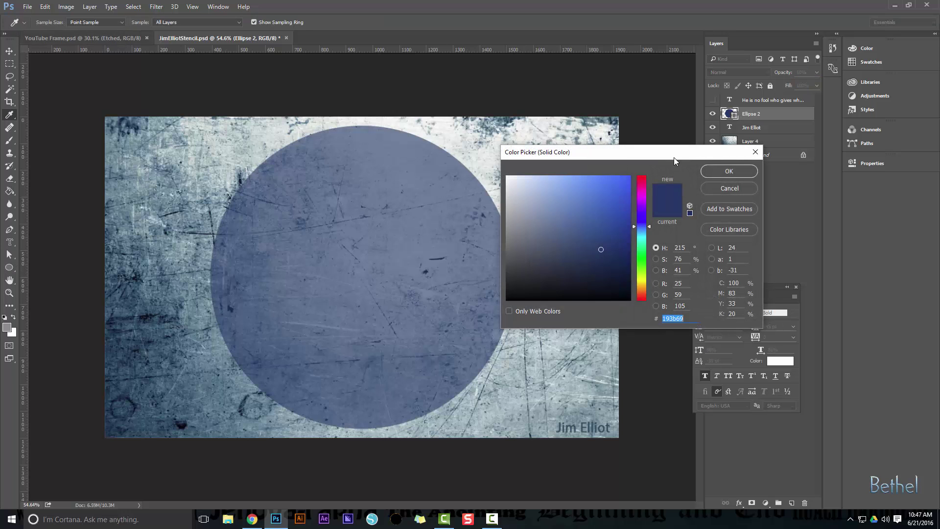
pyautogui.click(730, 171)
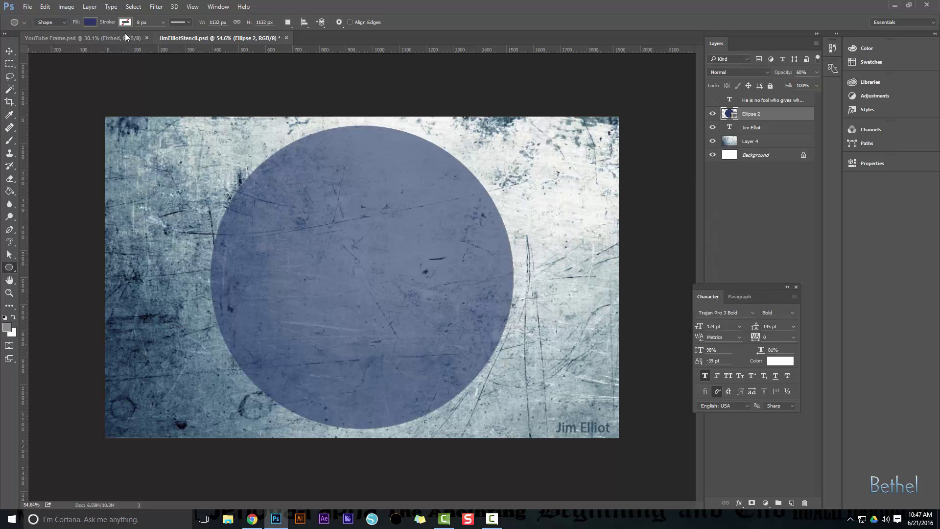
pyautogui.click(866, 162)
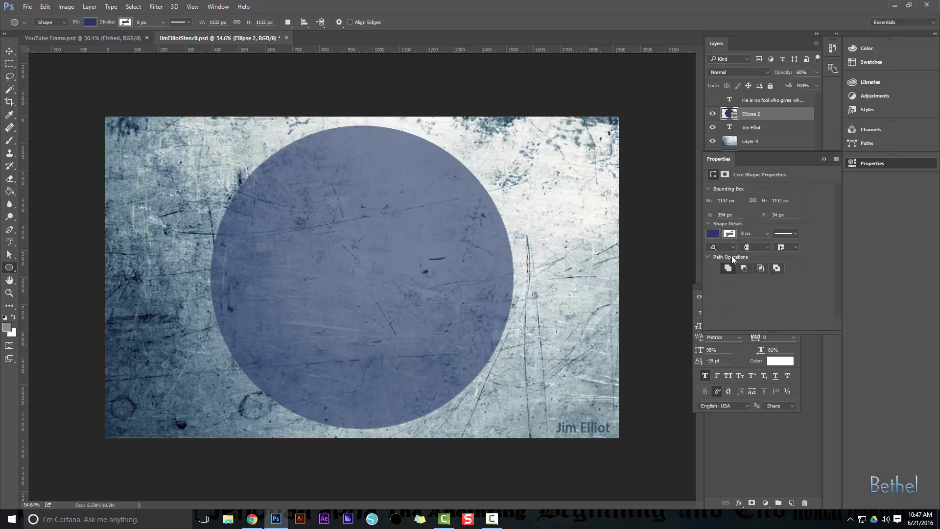
pyautogui.click(825, 158)
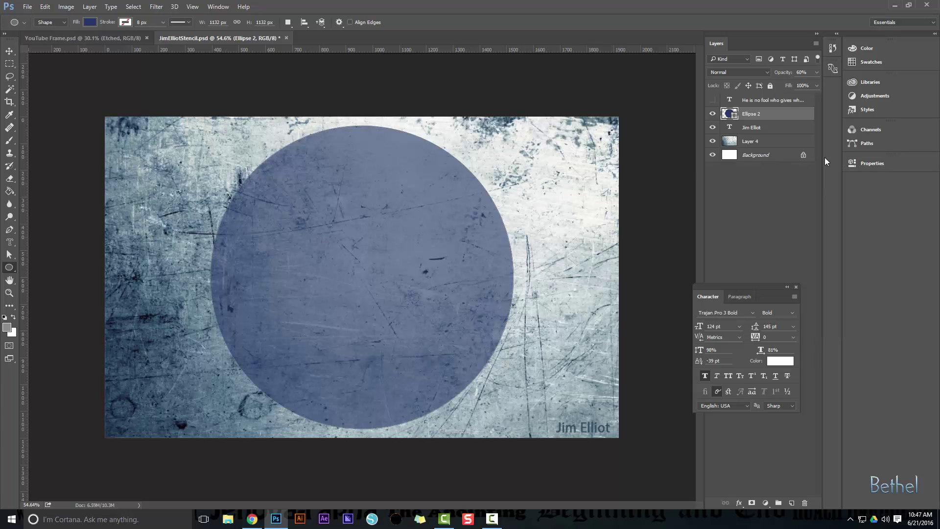
pyautogui.click(758, 102)
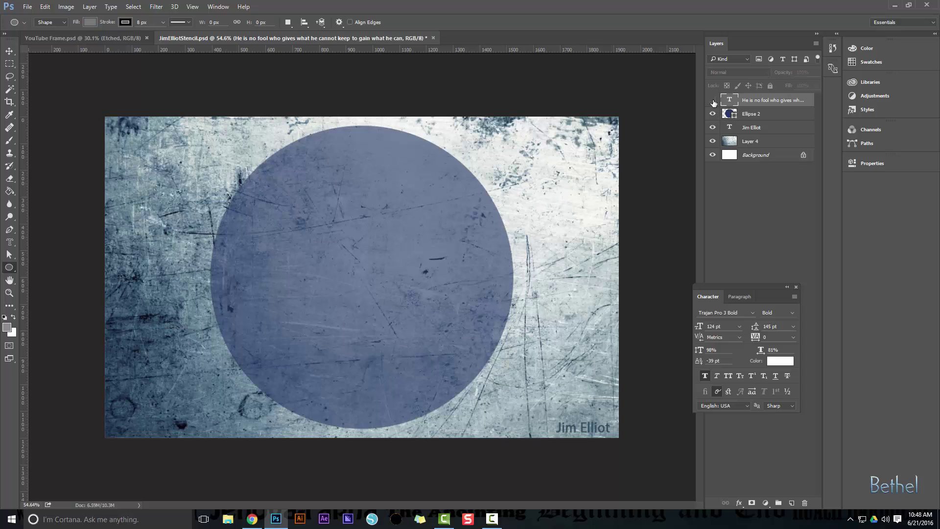
pyautogui.click(713, 101)
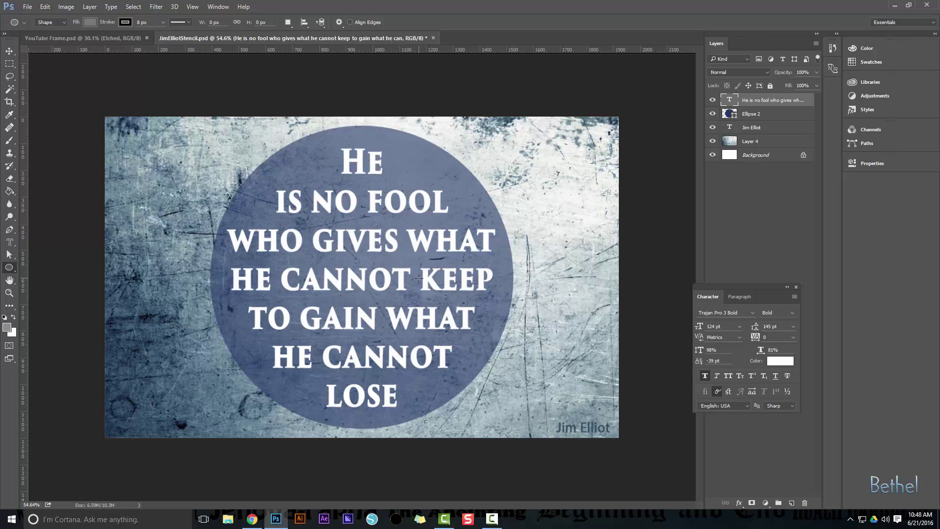
pyautogui.press('t')
pyautogui.click(391, 286)
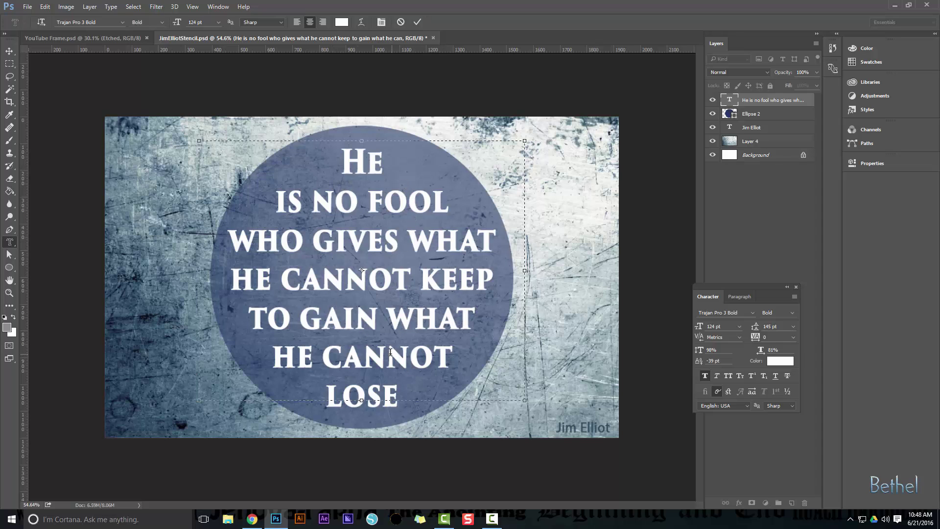
pyautogui.hotkey('ctrl', 'Return')
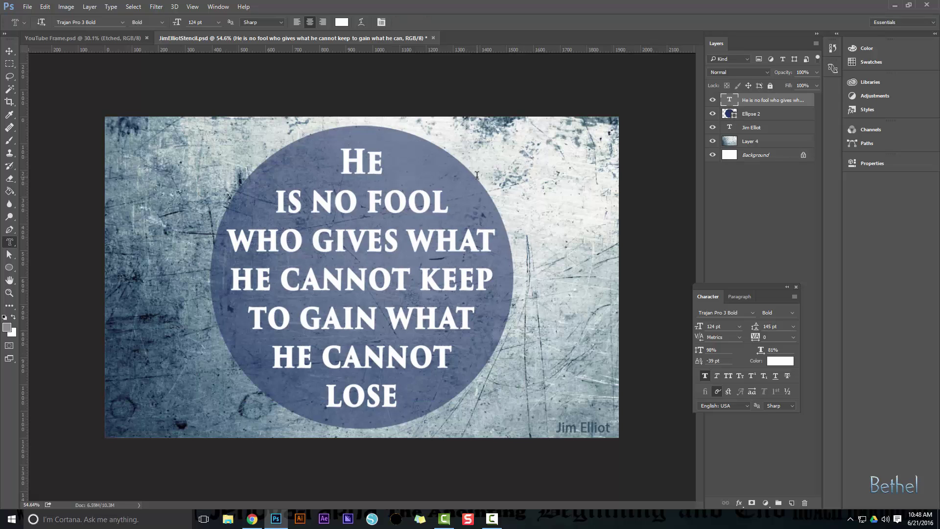
pyautogui.press('v')
# - Hide the quote layer, select Ellipse 2, and try then cancel a text mask in the circle
pyautogui.click(713, 100)
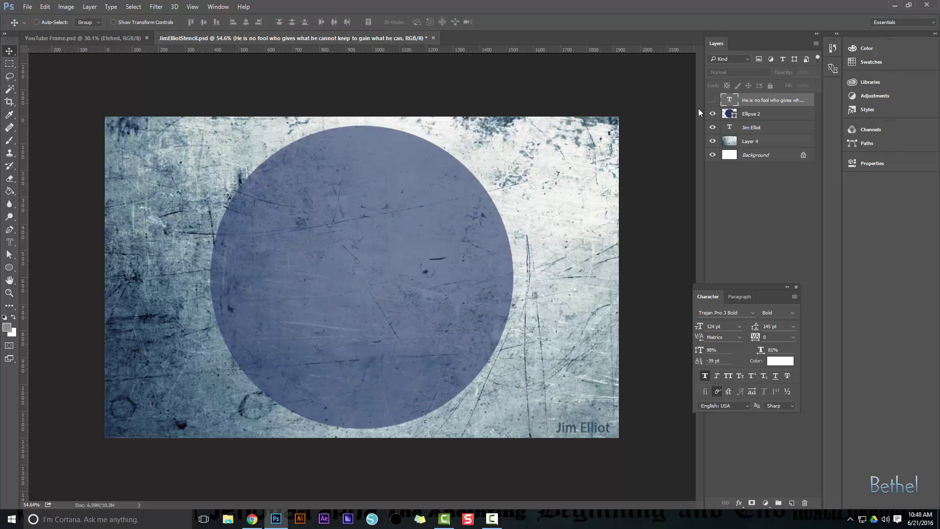
pyautogui.click(759, 114)
pyautogui.press('t')
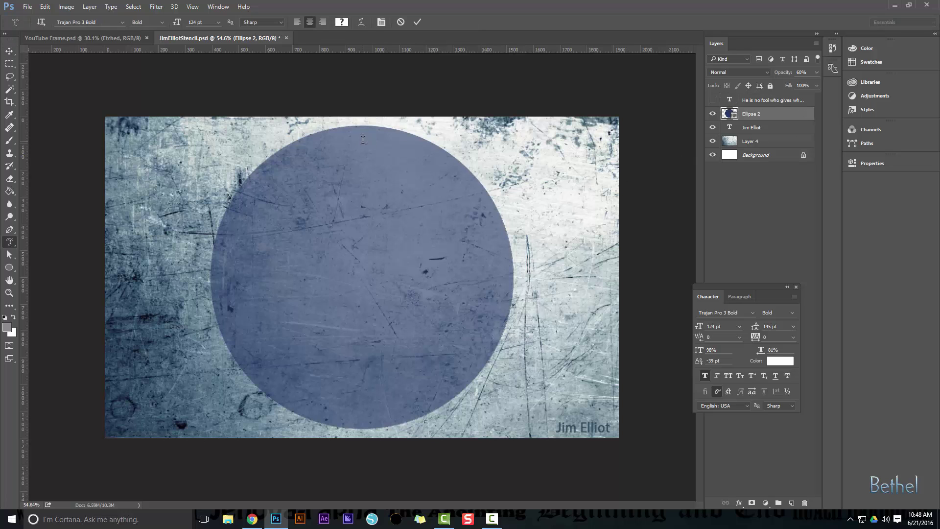
pyautogui.click(406, 155)
pyautogui.press('Escape')
# - Type 'He is no fool who gives what' inside the circle with the Horizontal Type Tool
pyautogui.rightClick(9, 242)
pyautogui.click(39, 242)
pyautogui.click(361, 142)
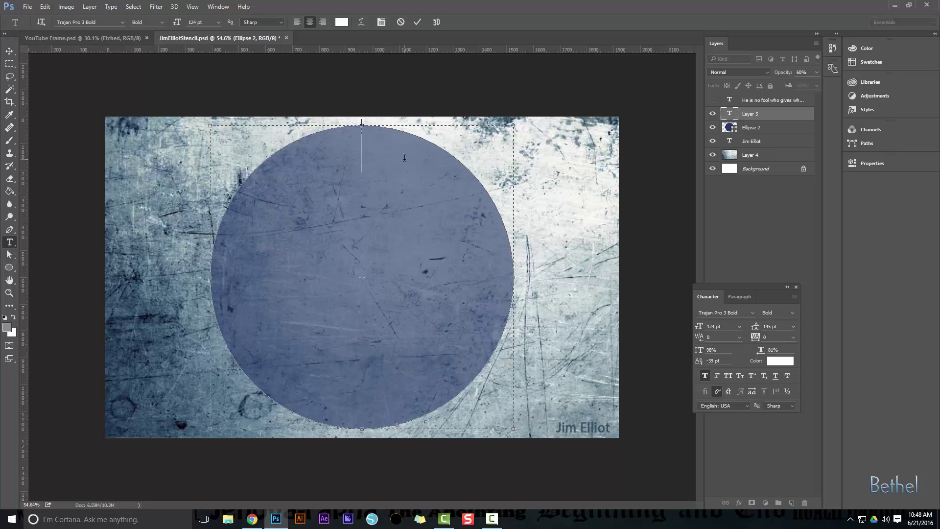
pyautogui.write('He is no')
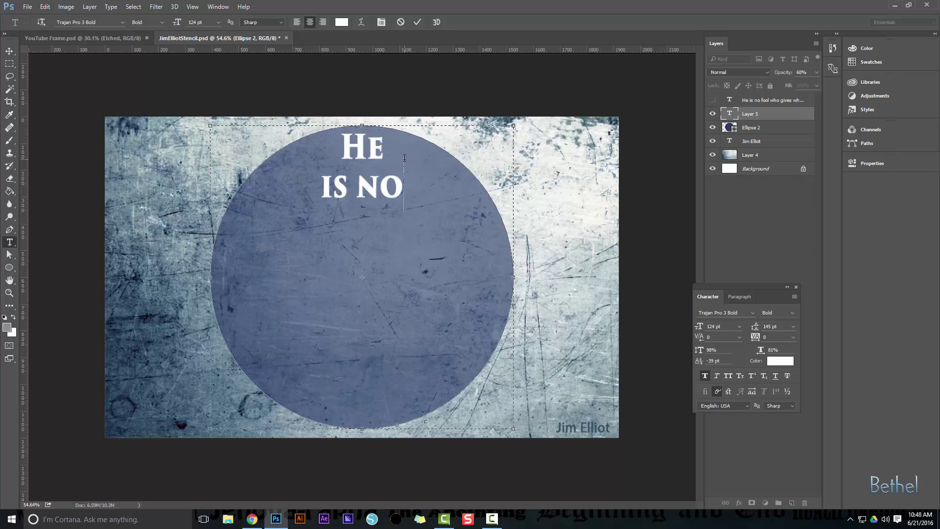
pyautogui.write(' fool')
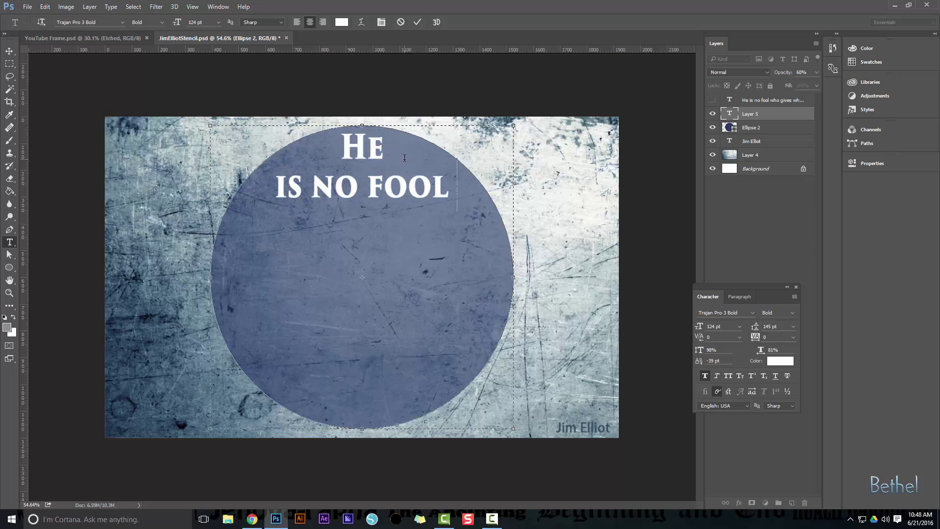
pyautogui.write(' who gives')
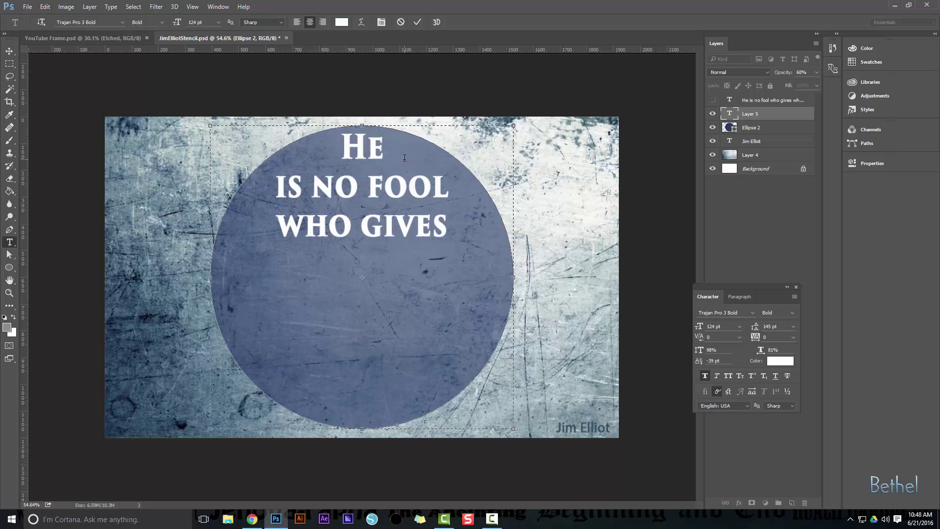
pyautogui.write(' what')
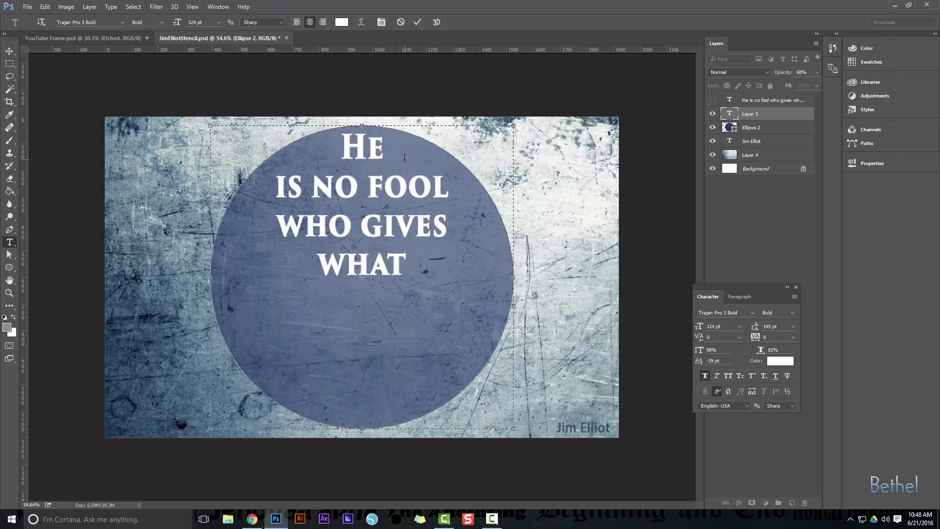
pyautogui.hotkey('ctrl', 'Return')
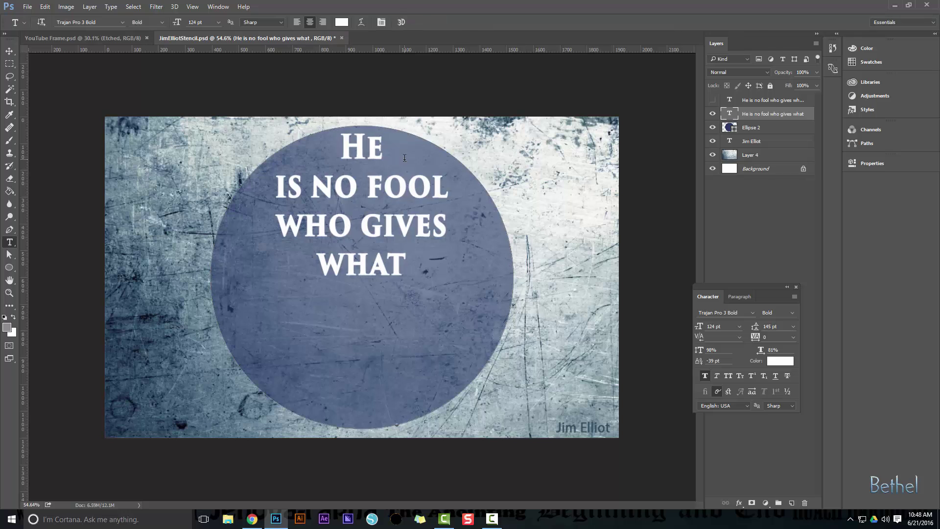
# - Delete the partial text layer, hide the original quote, and paste the quote into a new text box
pyautogui.press('Delete')
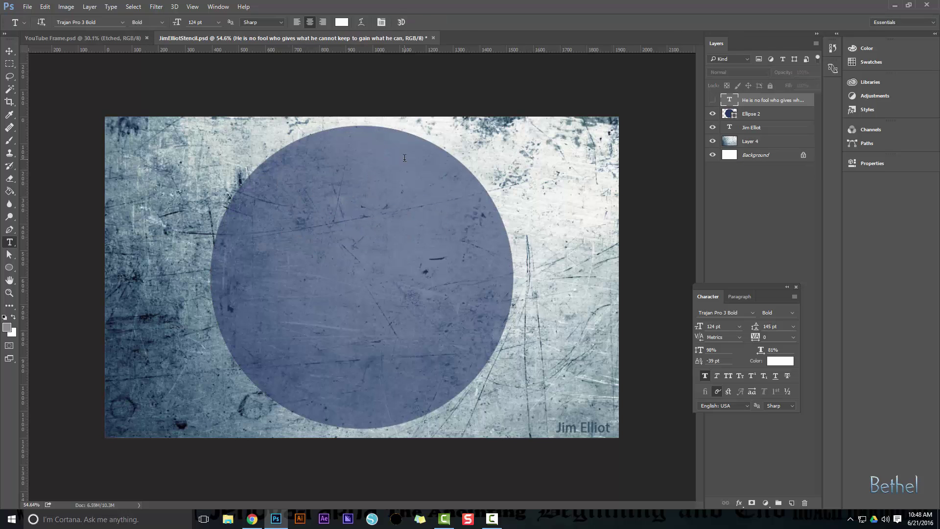
pyautogui.click(713, 100)
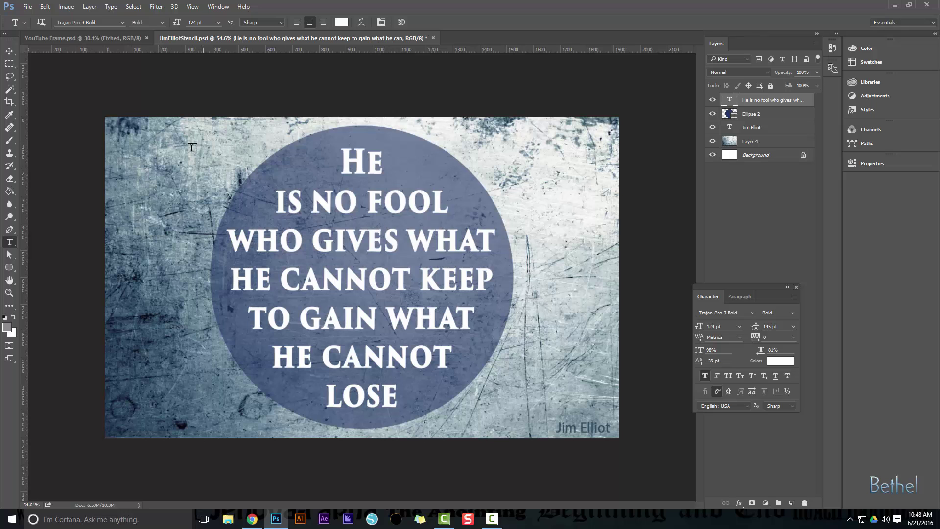
pyautogui.moveTo(190, 149); pyautogui.dragTo(486, 417)
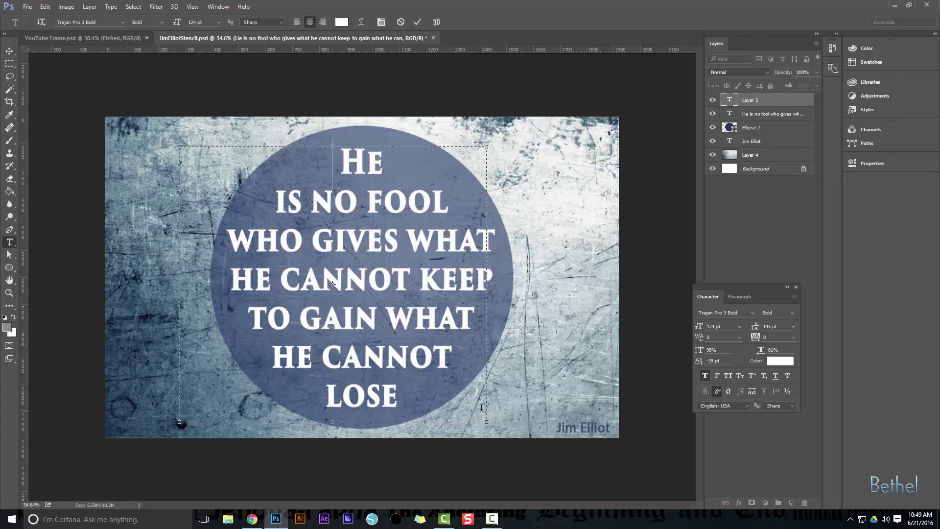
pyautogui.click(712, 113)
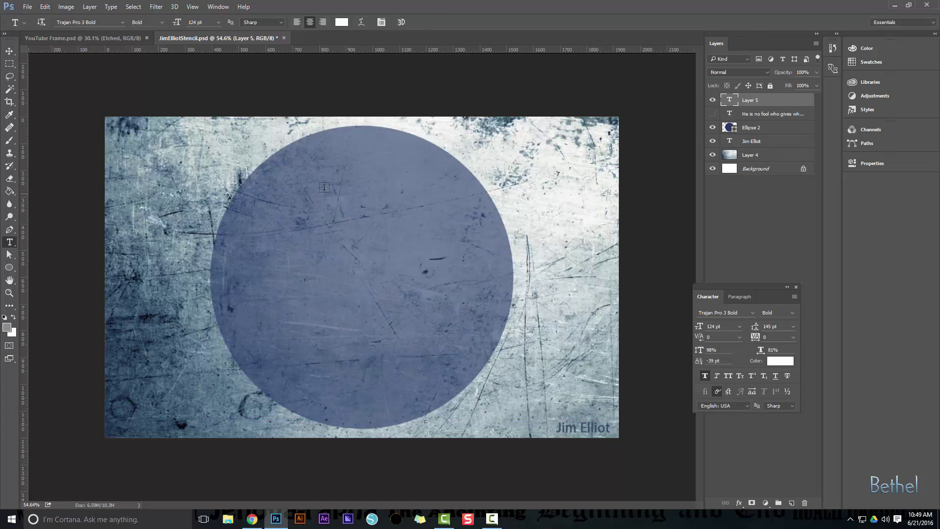
pyautogui.moveTo(211, 136); pyautogui.dragTo(501, 421)
pyautogui.write('HE IS NO FOOL WHO GIVES WHAT HE CANNOT KEEP TO GAIN WHAT HE CANNOT LOSE')
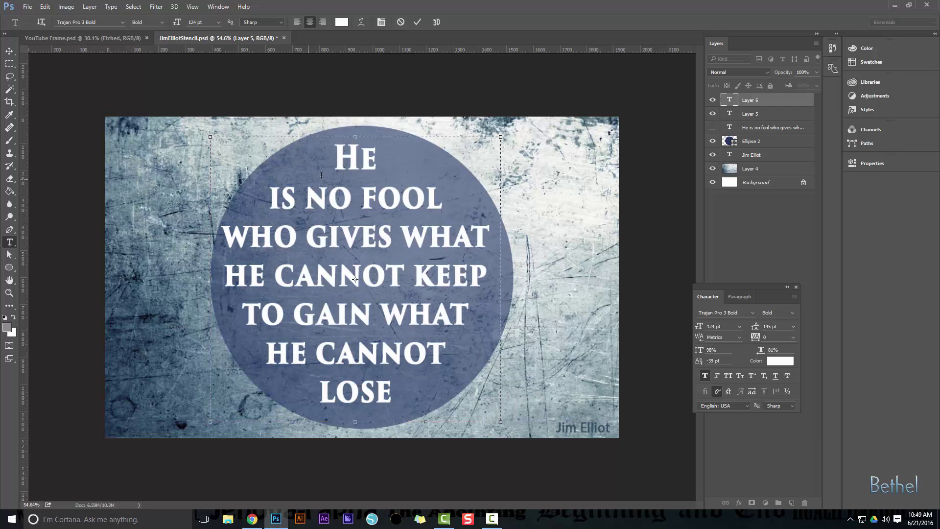
# - Join IS NO FOOL onto the first line and LOSE onto the HE CANNOT line
pyautogui.click(268, 197)
pyautogui.press('BackSpace')
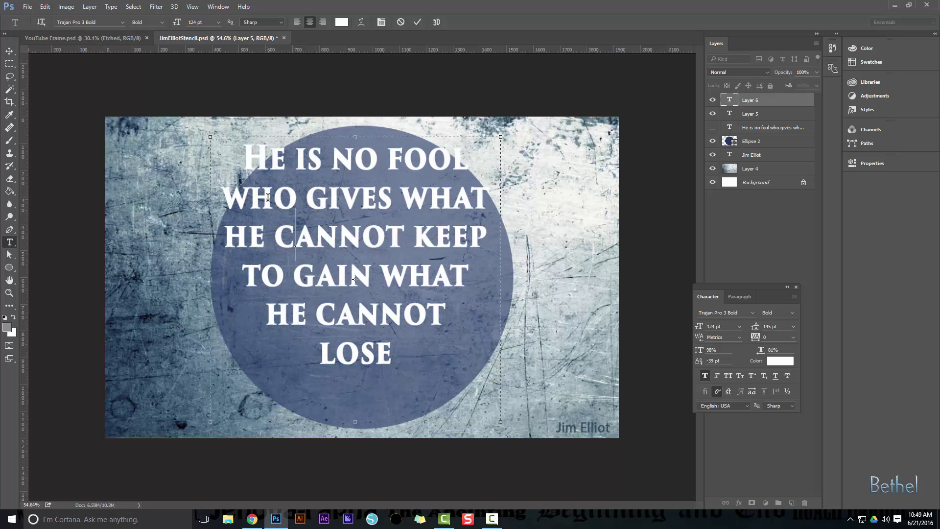
pyautogui.press('Down')
pyautogui.press('Left')
pyautogui.press('Home')
pyautogui.press('Down')
pyautogui.press('Down')
pyautogui.press('Left')
pyautogui.press('Delete')
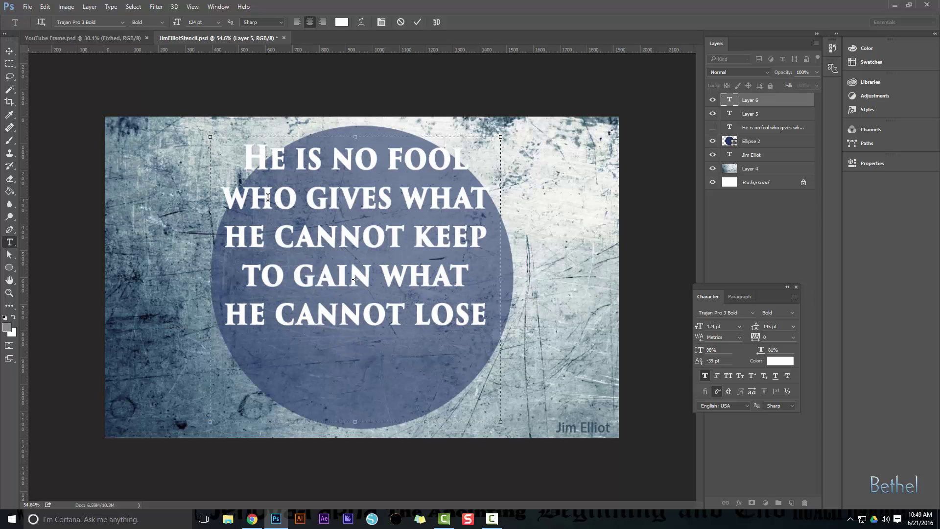
# - Put HE and LOSE on their own lines and commit the quote text
pyautogui.click(293, 155)
pyautogui.press('Delete')
pyautogui.press('Return')
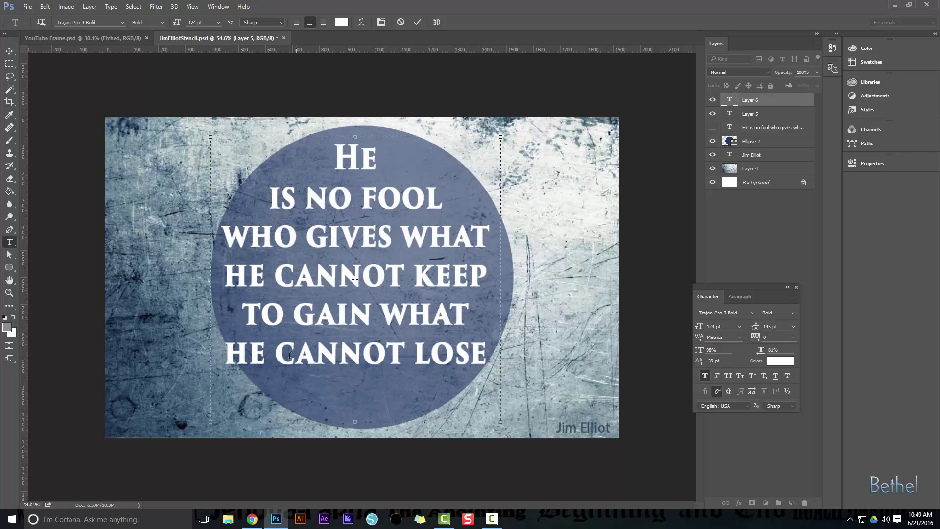
pyautogui.click(405, 361)
pyautogui.press('Return')
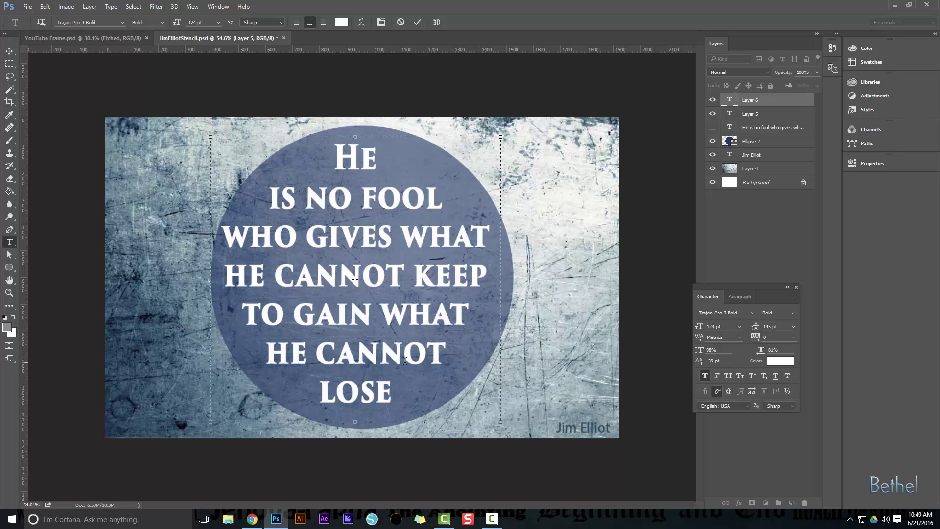
pyautogui.hotkey('ctrl', 'Return')
# - Nudge the new quote into place on the circle with arrow keys and delete Layer 5
pyautogui.press('v')
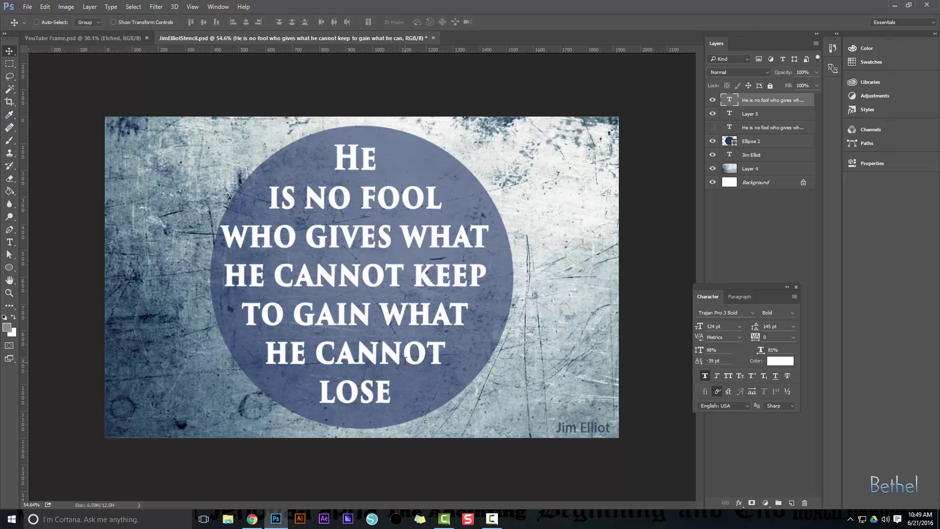
pyautogui.press('Right')
pyautogui.press('Right')
pyautogui.press('Right')
pyautogui.press('Right')
pyautogui.press('Right')
pyautogui.press('Right')
pyautogui.press('Right')
pyautogui.press('Right')
pyautogui.press('Right')
pyautogui.press('Right')
pyautogui.press('Right')
pyautogui.press('Right')
pyautogui.press('Right')
pyautogui.press('Right')
pyautogui.press('Right')
pyautogui.press('Right')
pyautogui.press('Right')
pyautogui.press('Right')
pyautogui.press('Right')
pyautogui.press('Right')
pyautogui.press('Down')
pyautogui.press('Down')
pyautogui.press('Down')
pyautogui.press('Down')
pyautogui.press('Down')
pyautogui.press('Down')
pyautogui.press('Down')
pyautogui.press('Left')
pyautogui.press('Left')
pyautogui.press('Left')
pyautogui.press('Left')
pyautogui.press('Left')
pyautogui.press('Left')
pyautogui.press('Left')
pyautogui.press('Left')
pyautogui.press('Left')
pyautogui.press('Left')
pyautogui.press('Left')
pyautogui.press('Left')
pyautogui.press('Down')
pyautogui.press('Down')
pyautogui.press('Down')
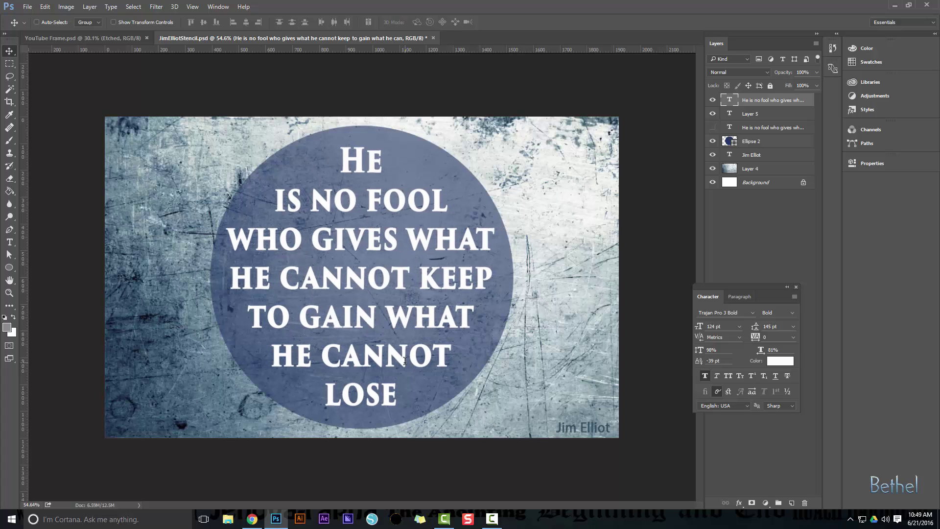
pyautogui.press('Left')
pyautogui.press('Left')
pyautogui.press('Left')
pyautogui.press('Left')
pyautogui.press('Left')
pyautogui.press('Left')
pyautogui.press('Left')
pyautogui.press('Right')
pyautogui.press('Right')
pyautogui.press('Right')
pyautogui.press('Right')
pyautogui.press('Right')
pyautogui.press('Right')
pyautogui.press('Right')
pyautogui.press('Right')
pyautogui.press('Right')
pyautogui.press('Right')
pyautogui.press('Right')
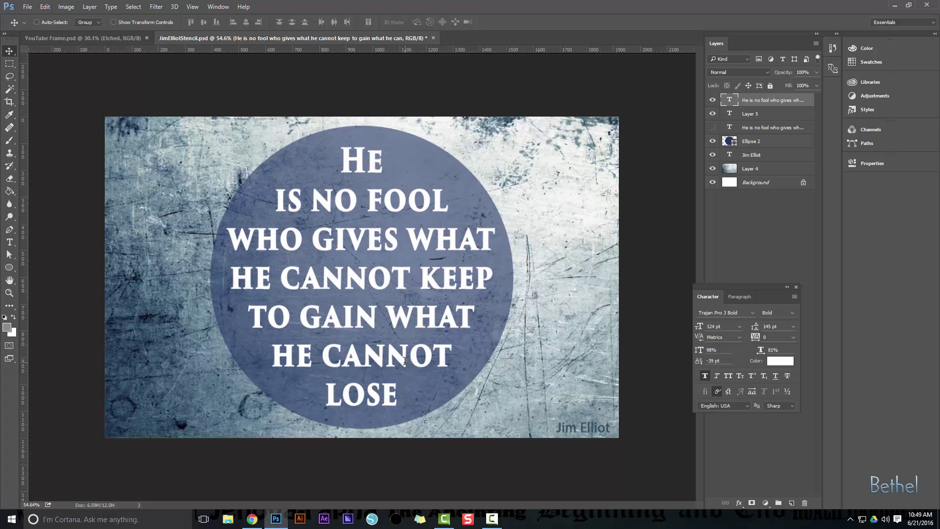
pyautogui.press('Down')
pyautogui.press('Down')
pyautogui.press('Down')
pyautogui.press('Down')
pyautogui.press('Down')
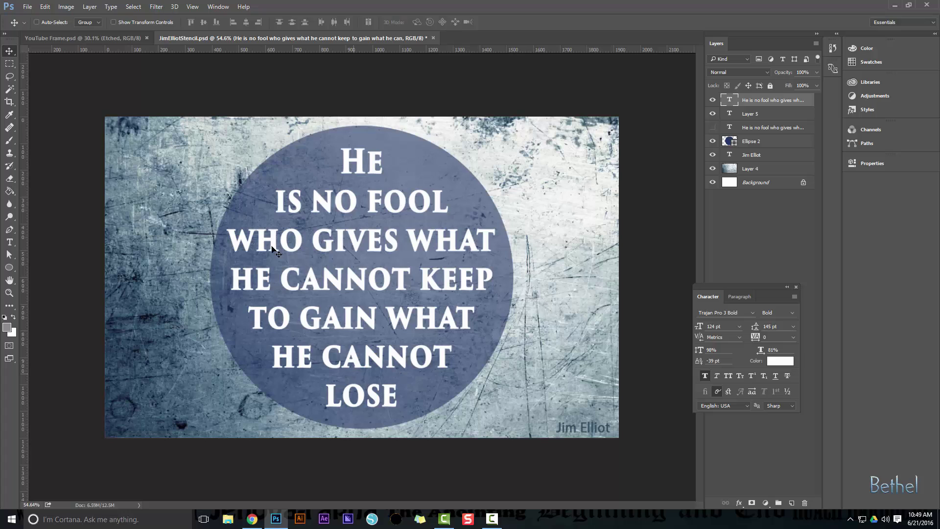
pyautogui.click(750, 114)
pyautogui.press('Delete')
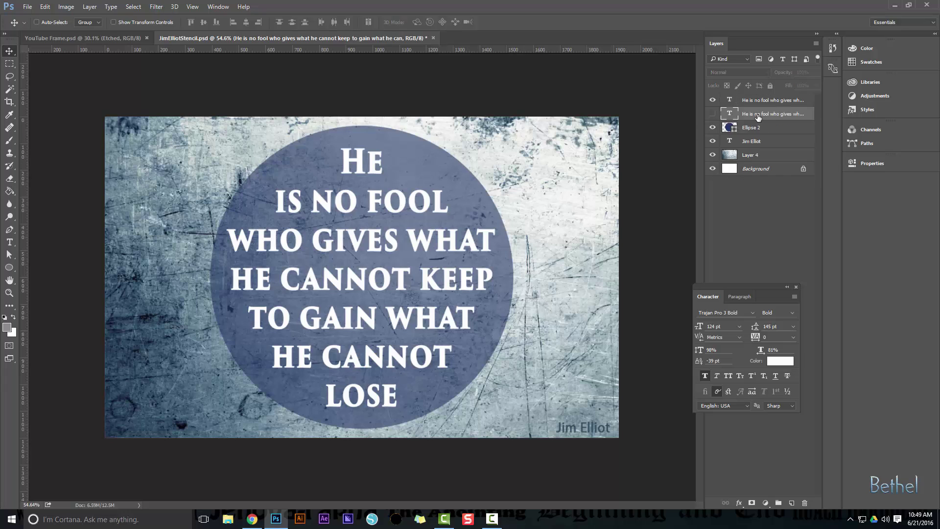
# - Delete the hidden duplicate quote layer and select the remaining quote text layer
pyautogui.press('Delete')
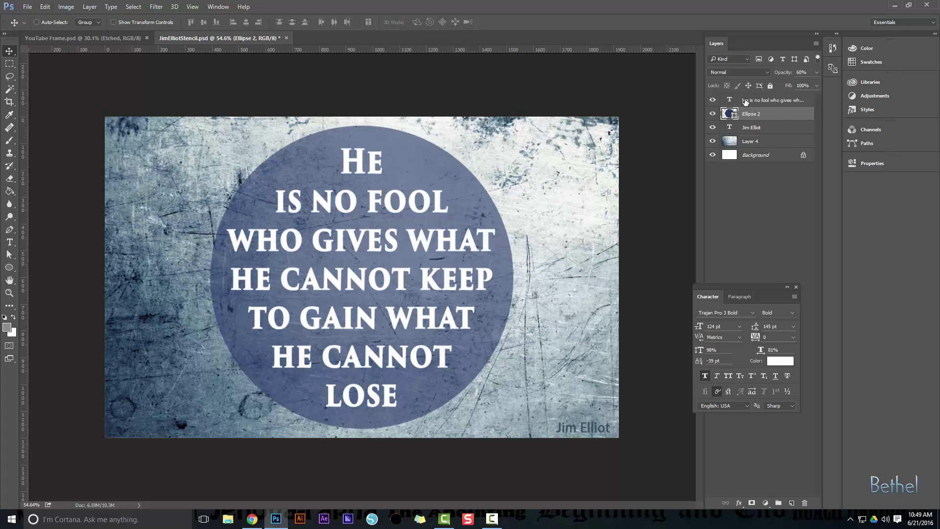
pyautogui.click(746, 101)
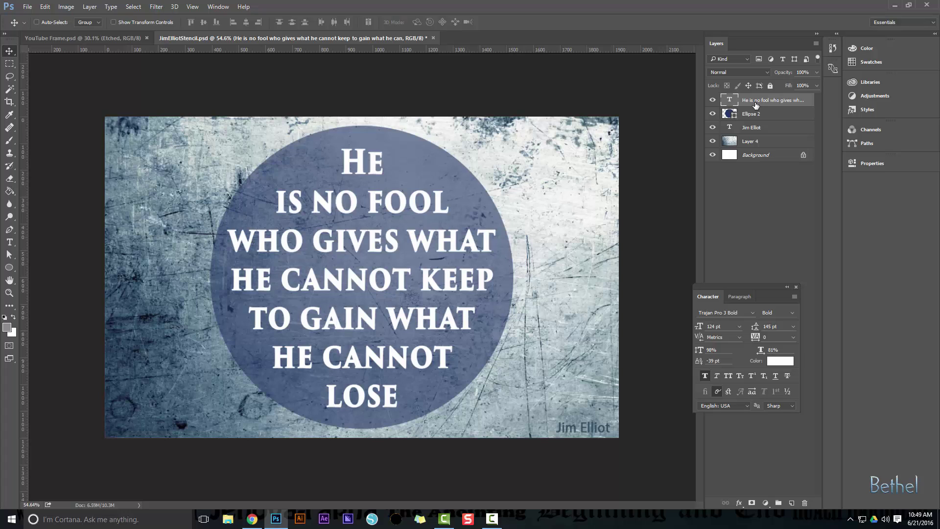
pyautogui.rightClick(756, 105)
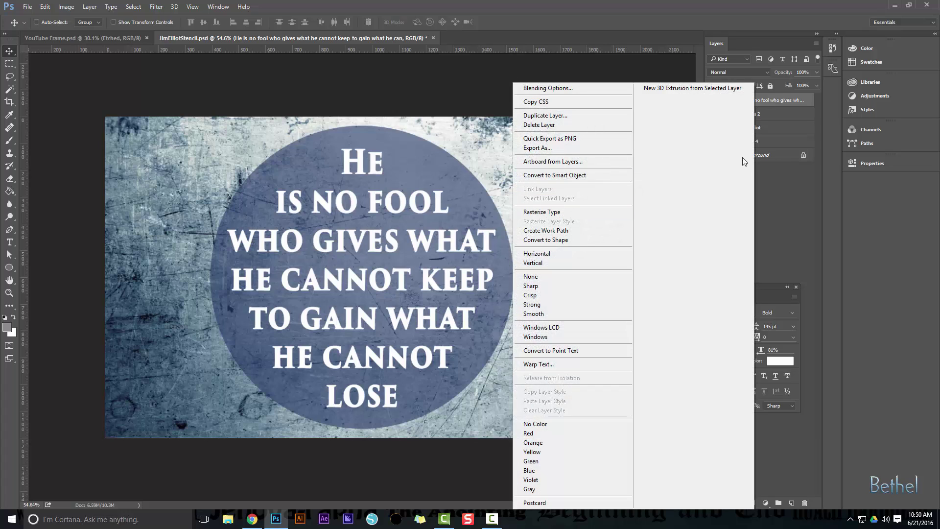
pyautogui.click(774, 123)
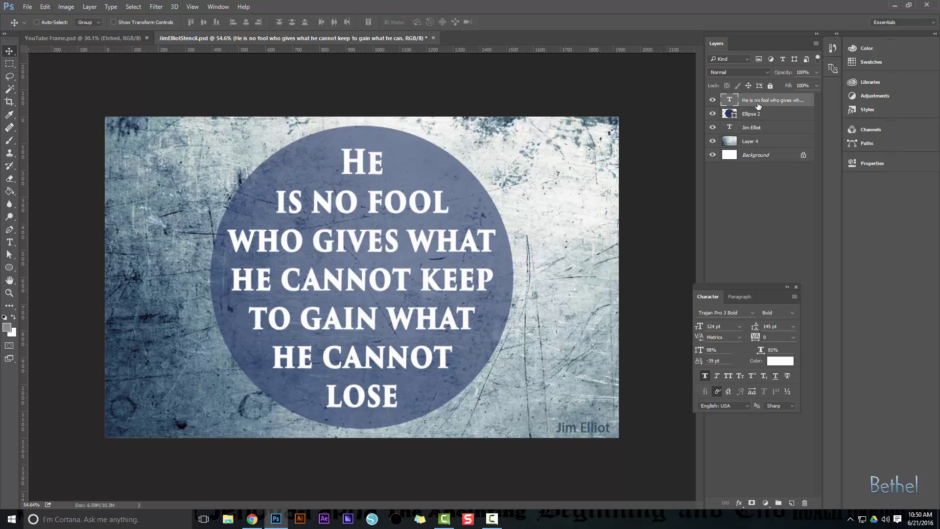
pyautogui.press('w')
pyautogui.hotkey('shift', 'w')
pyautogui.click(347, 162)
pyautogui.keyDown('shift'); pyautogui.click(340, 210); pyautogui.keyUp('shift')
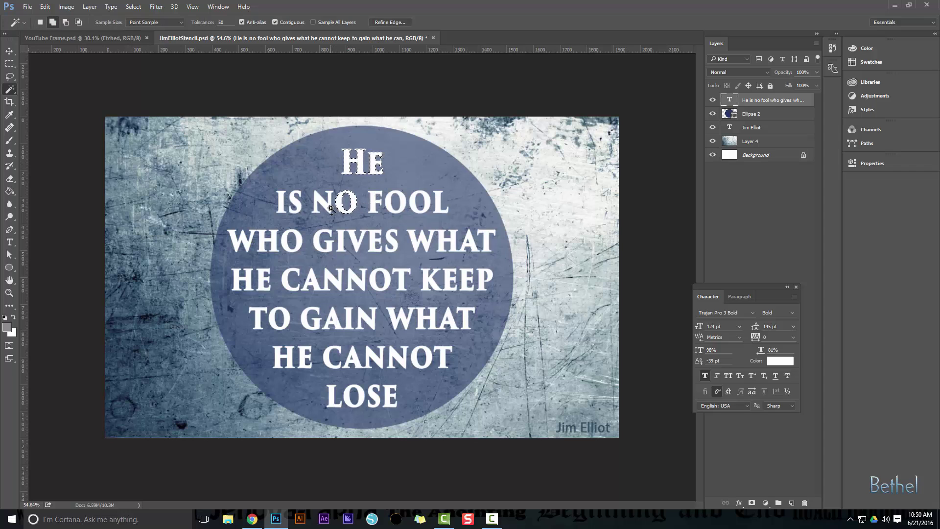
pyautogui.keyDown('shift'); pyautogui.click(319, 201); pyautogui.keyUp('shift')
pyautogui.click(748, 118)
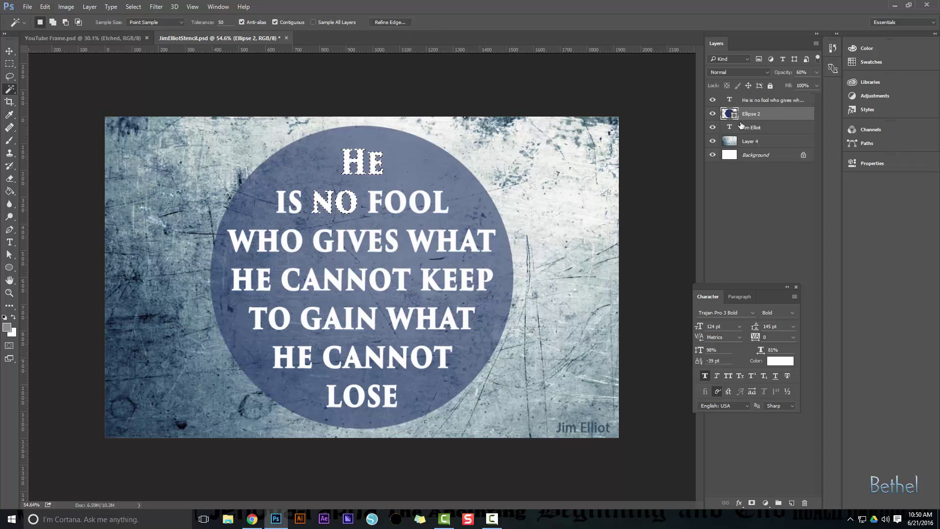
pyautogui.press('Delete')
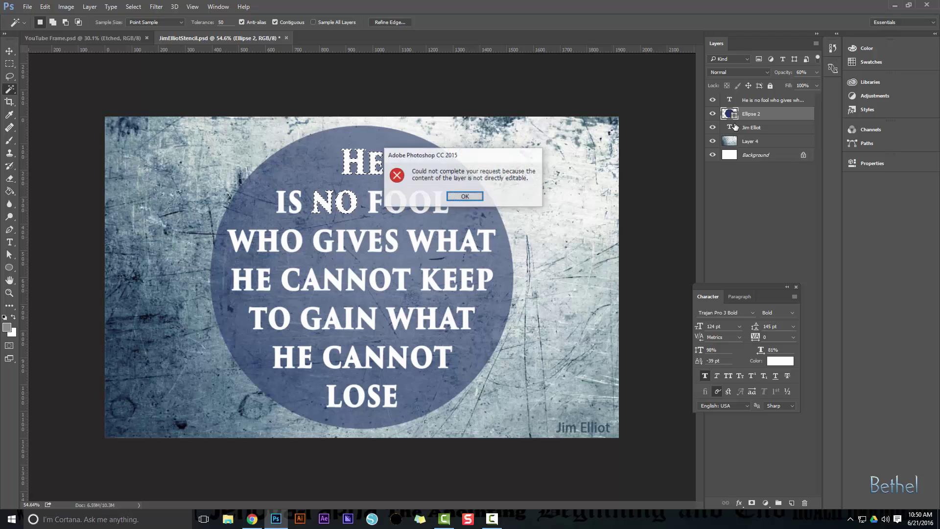
pyautogui.click(465, 197)
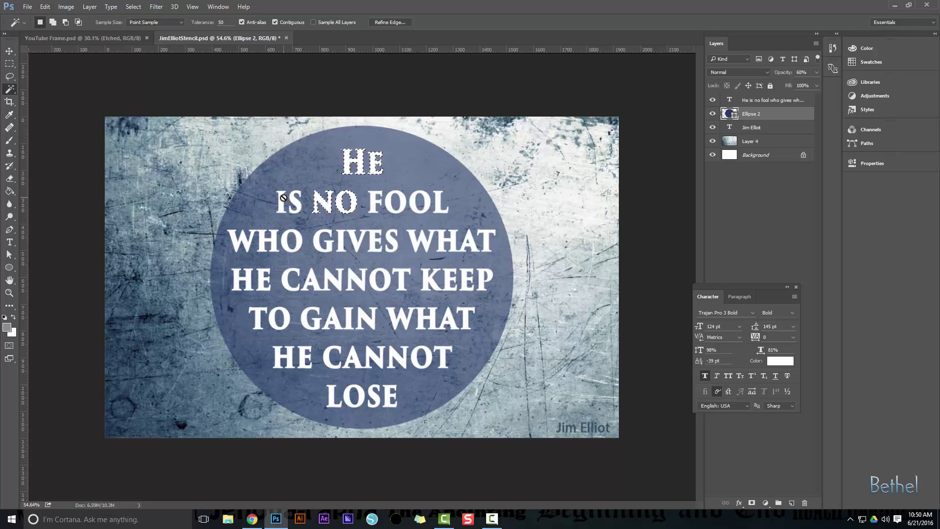
pyautogui.hotkey('ctrl', 'd')
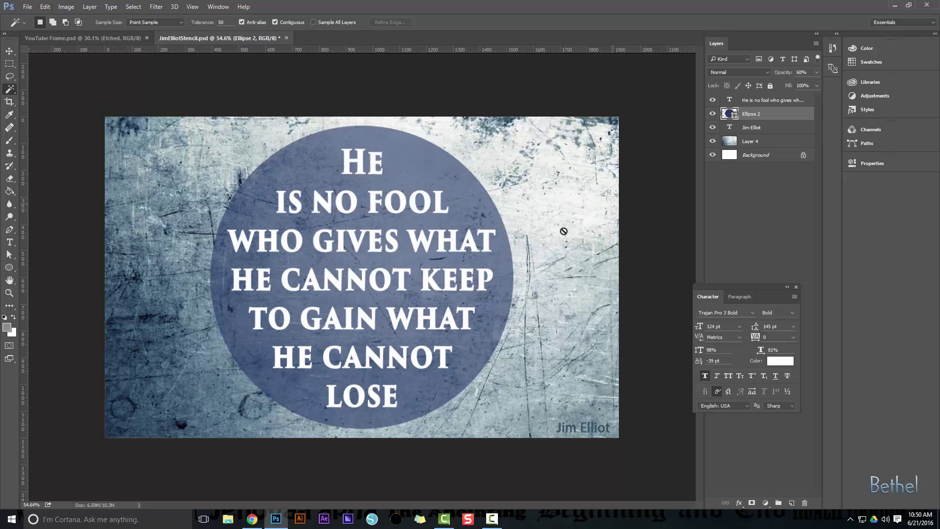
# - Select all of the quote's text in edit mode, commit, then hide the quote layer
pyautogui.click(748, 101)
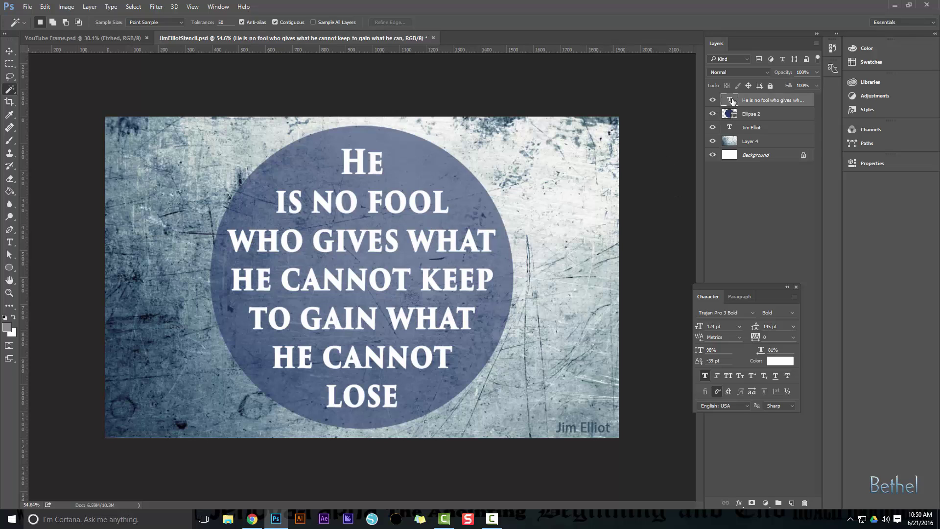
pyautogui.doubleClick(730, 101)
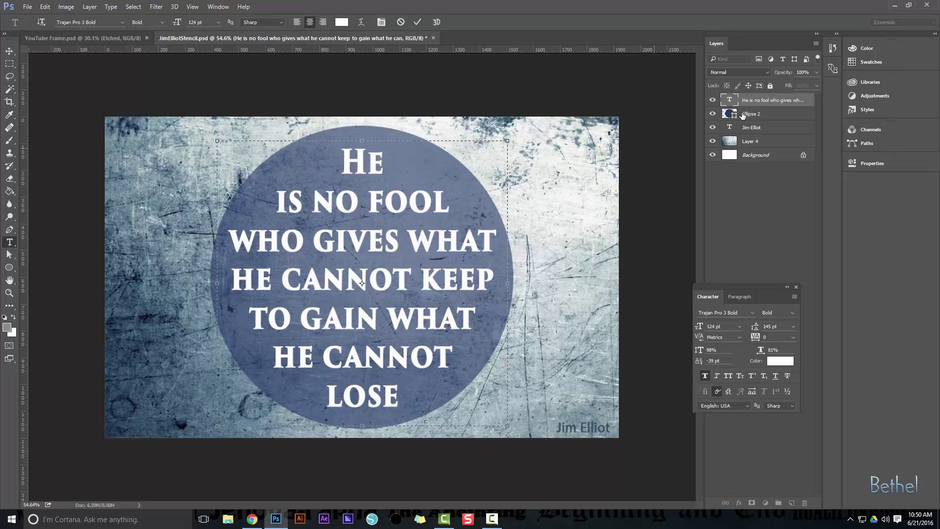
pyautogui.click(324, 277)
pyautogui.hotkey('ctrl', 'a')
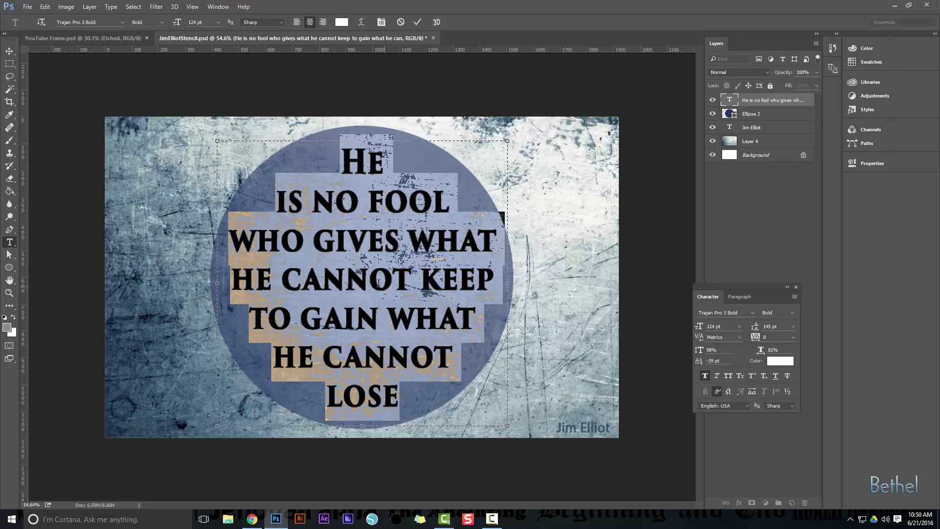
pyautogui.hotkey('ctrl', 'Return')
pyautogui.press('w')
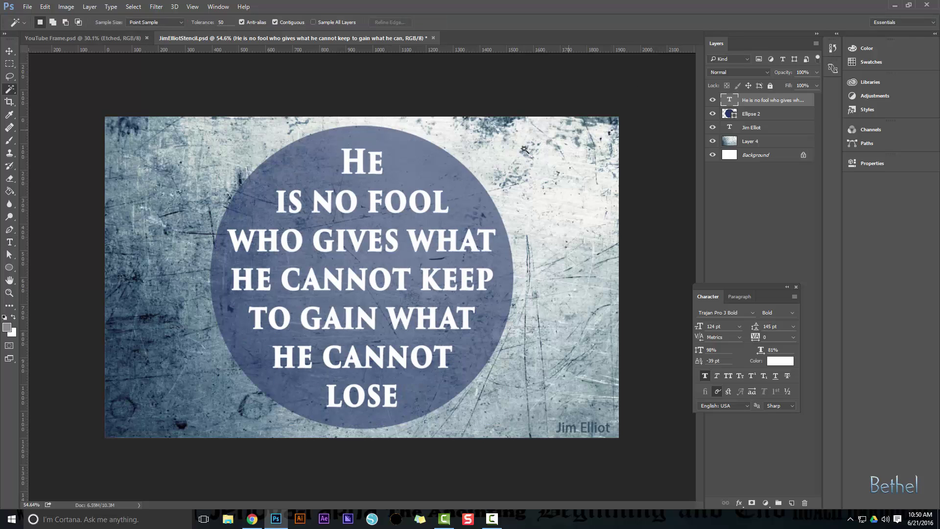
pyautogui.click(713, 101)
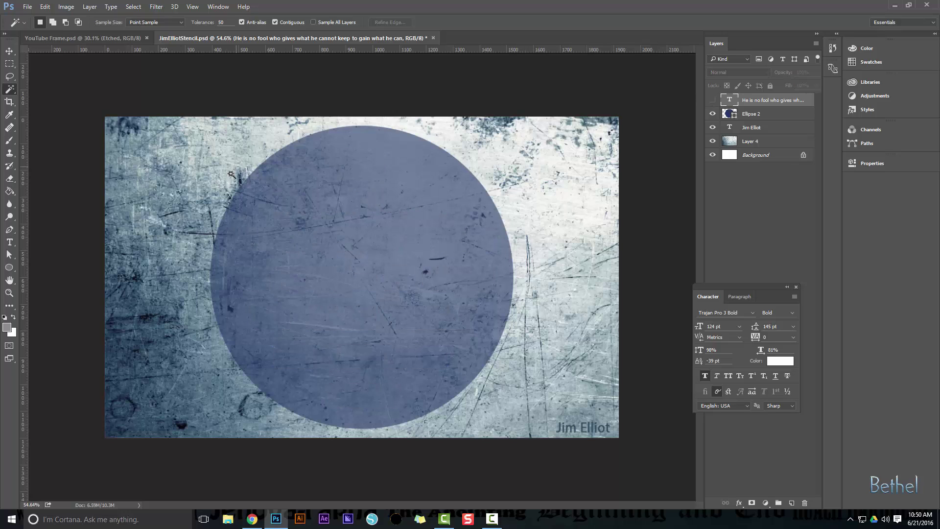
# - Paste the quote into a Horizontal Type Mask to make a letter-shaped selection
pyautogui.click(16, 246)
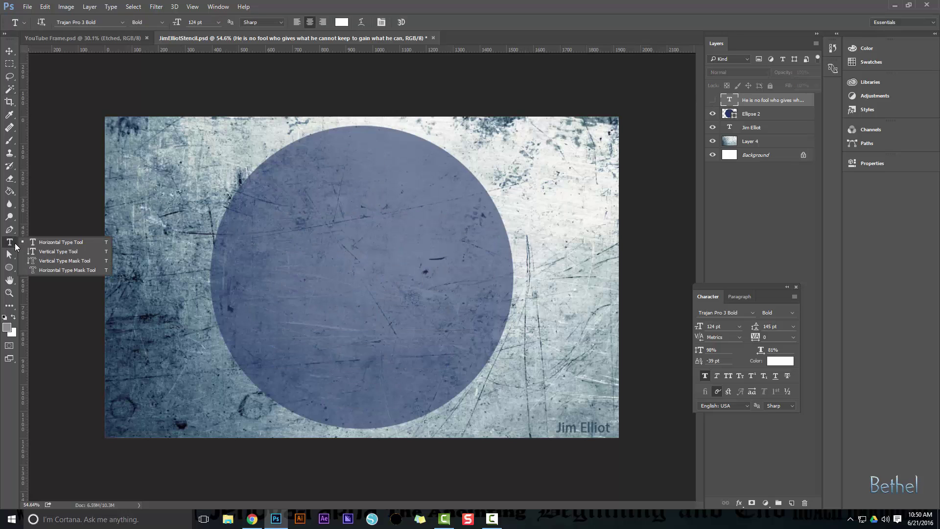
pyautogui.click(66, 271)
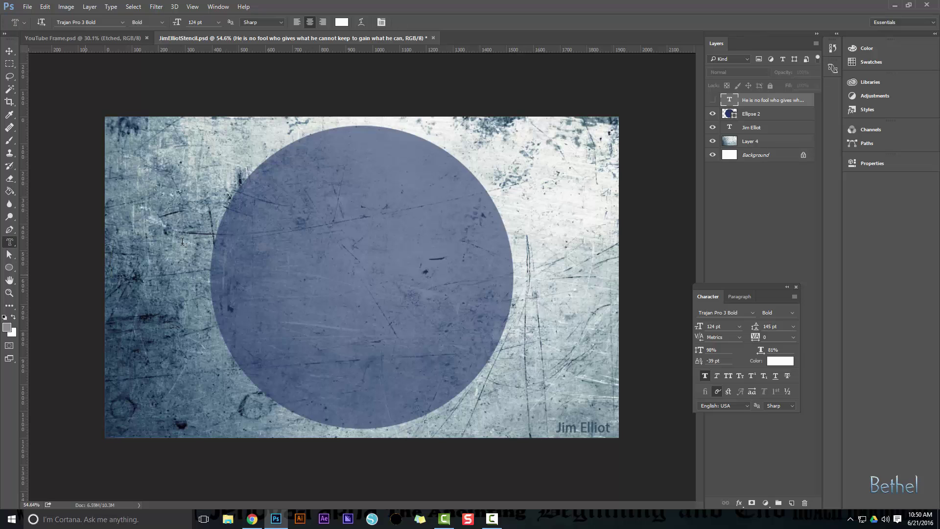
pyautogui.click(300, 163)
pyautogui.write('He is no fool who gives what he cannot keep to gain what he cannot lose')
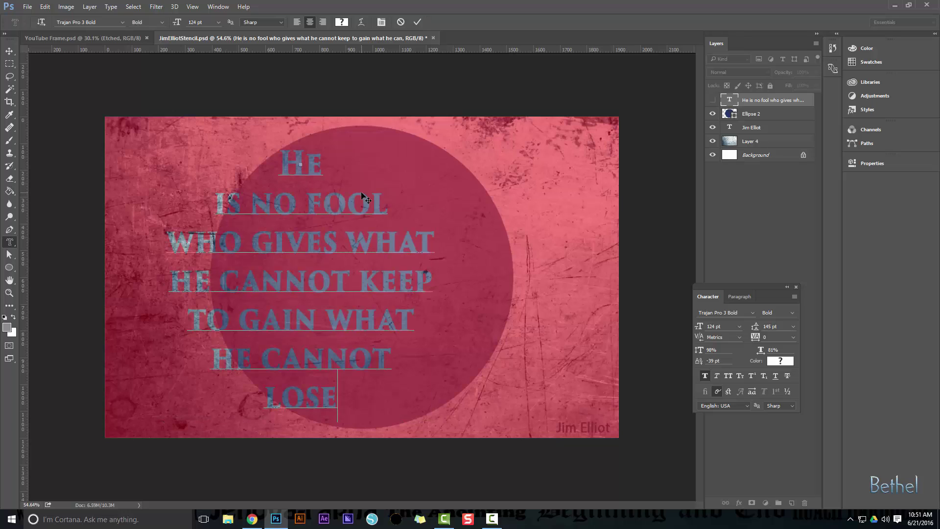
pyautogui.hotkey('ctrl', 'Return')
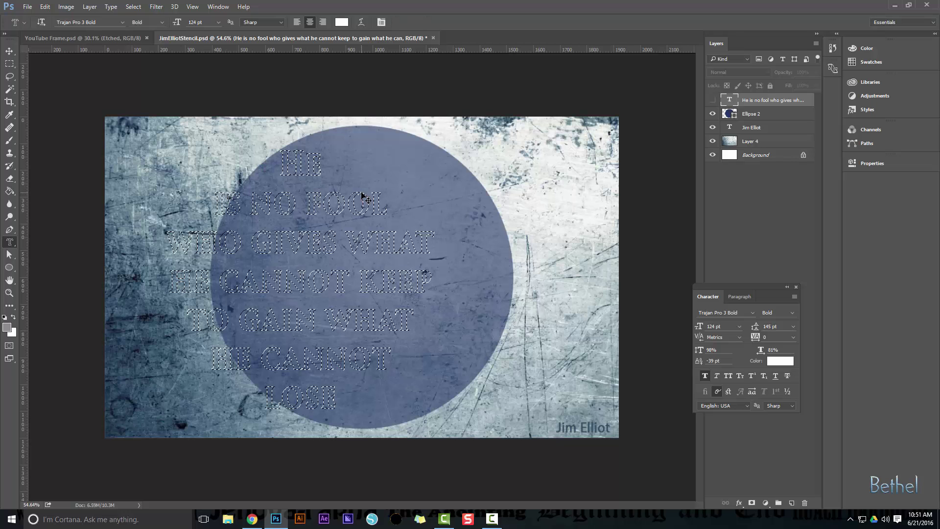
# - Nudge the letter selection right and slightly up to centre it over the circle
pyautogui.hotkey('shift', 'Right')
pyautogui.hotkey('shift', 'Right')
pyautogui.hotkey('shift', 'Right')
pyautogui.hotkey('shift', 'Right')
pyautogui.hotkey('shift', 'Right')
pyautogui.hotkey('shift', 'Right')
pyautogui.hotkey('shift', 'Right')
pyautogui.hotkey('shift', 'Right')
pyautogui.hotkey('shift', 'Right')
pyautogui.hotkey('shift', 'Right')
pyautogui.hotkey('shift', 'Right')
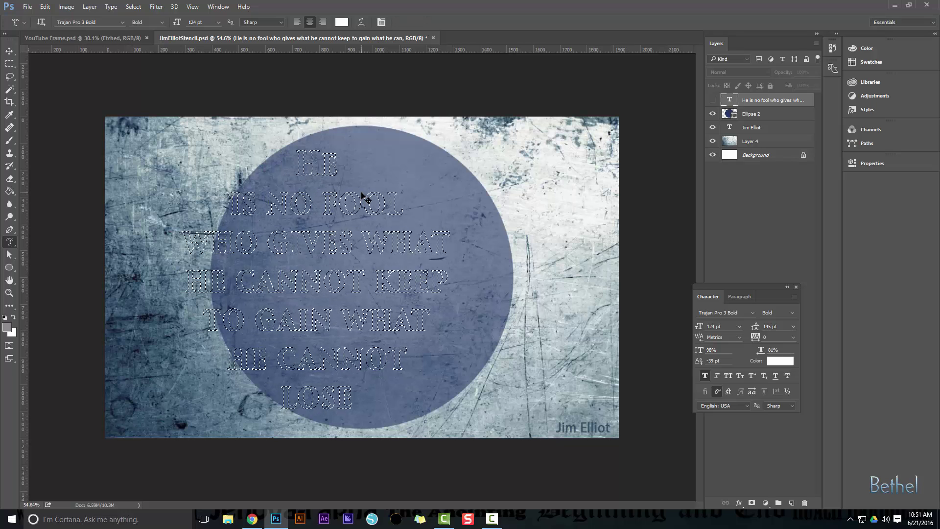
pyautogui.hotkey('shift', 'Right')
pyautogui.hotkey('shift', 'Right')
pyautogui.hotkey('shift', 'Right')
pyautogui.hotkey('shift', 'Right')
pyautogui.hotkey('shift', 'Right')
pyautogui.hotkey('shift', 'Right')
pyautogui.hotkey('shift', 'Right')
pyautogui.hotkey('shift', 'Right')
pyautogui.hotkey('shift', 'Right')
pyautogui.hotkey('shift', 'Right')
pyautogui.hotkey('shift', 'Right')
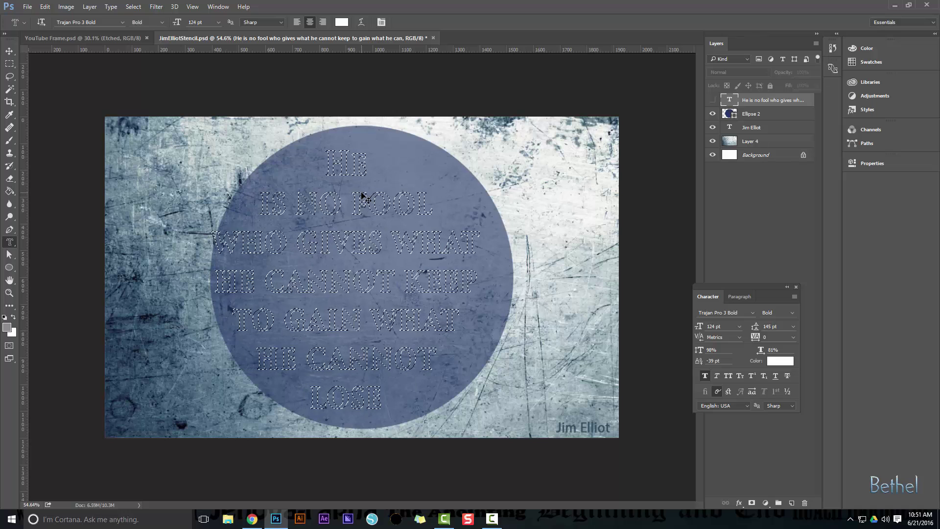
pyautogui.hotkey('shift', 'Right')
pyautogui.hotkey('shift', 'Up')
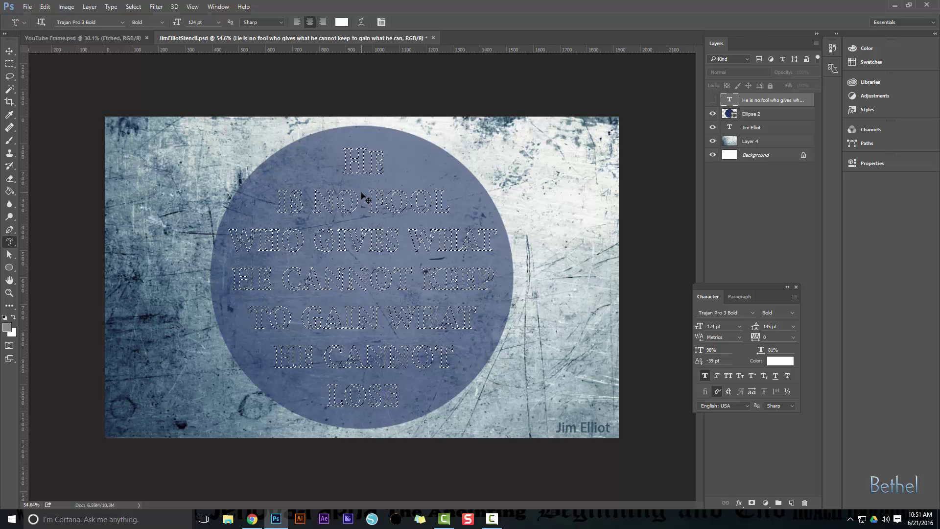
# - Rasterize the Ellipse 2 layer, delete the quote letters from it, and deselect
pyautogui.click(759, 115)
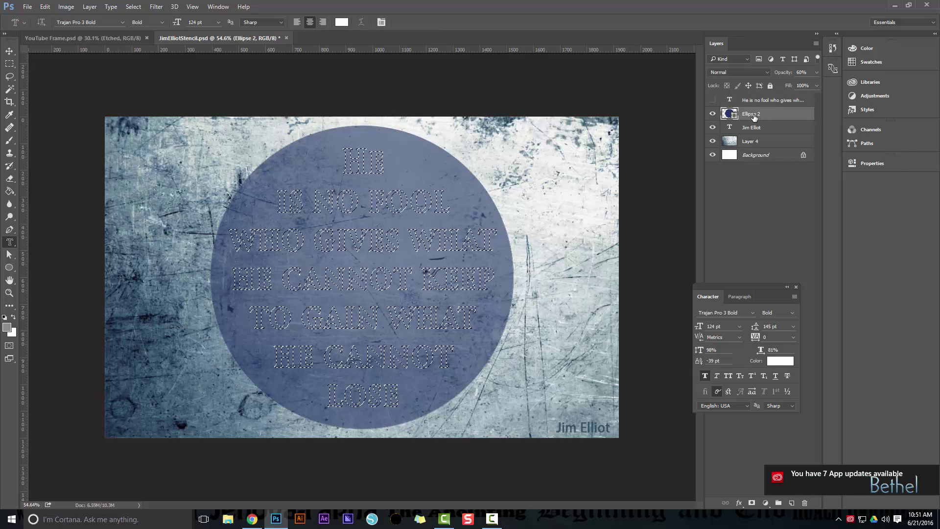
pyautogui.rightClick(754, 118)
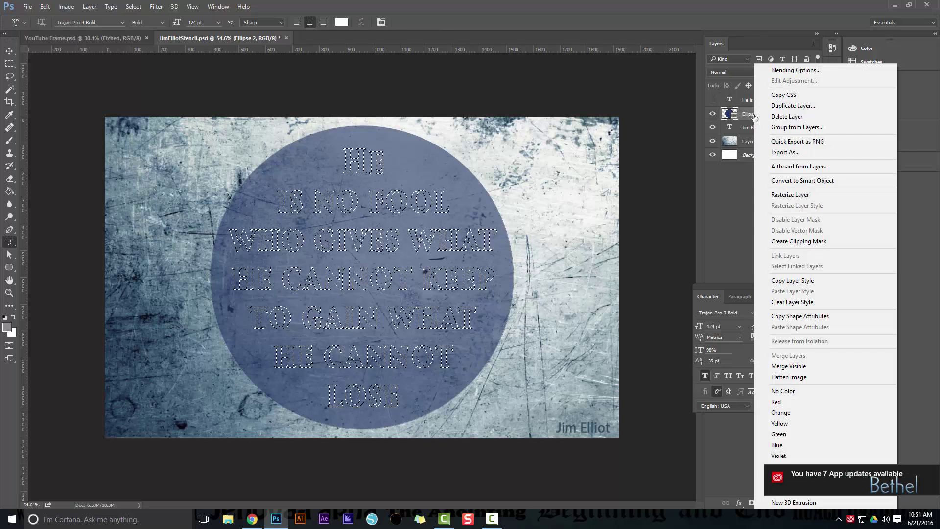
pyautogui.click(794, 196)
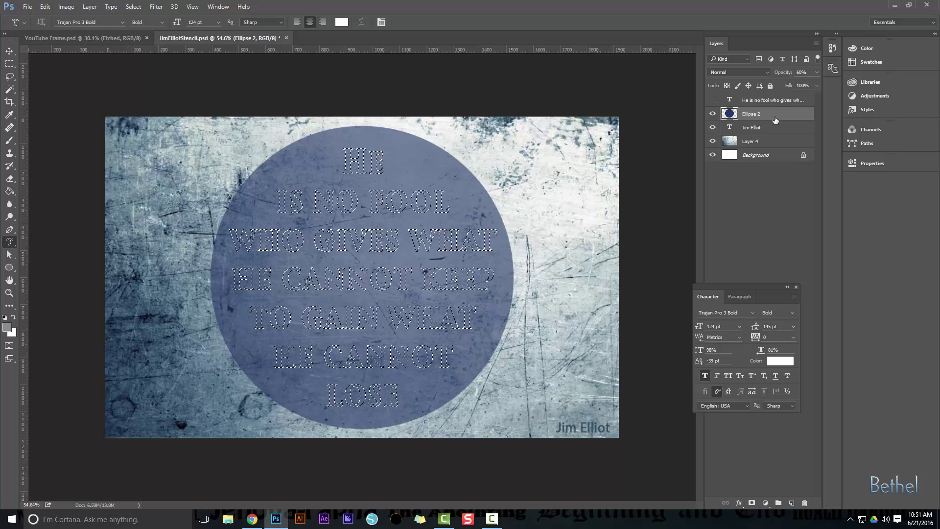
pyautogui.press('Delete')
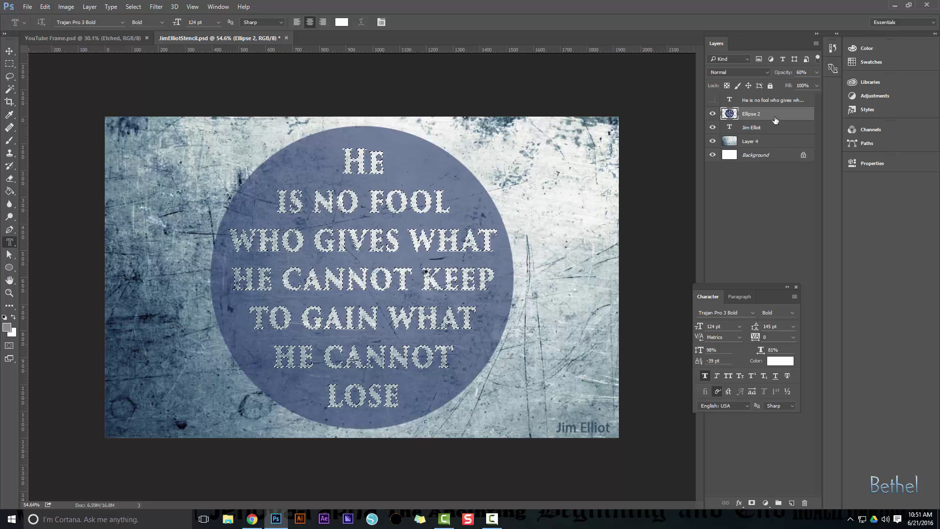
pyautogui.hotkey('ctrl', 'd')
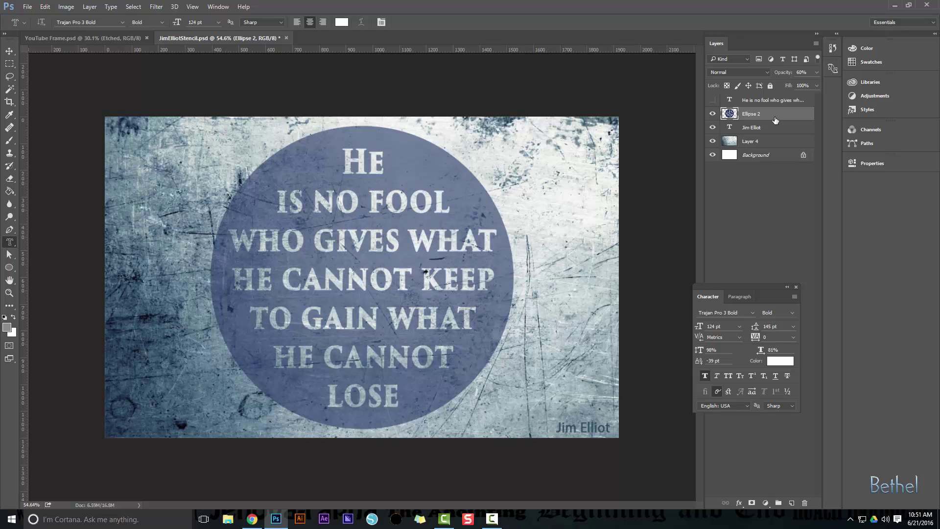
# - Test-move the stencilled circle up and right, then undo the move
pyautogui.press('v')
pyautogui.moveTo(500, 245); pyautogui.dragTo(516, 229)
pyautogui.hotkey('ctrl', 'z')
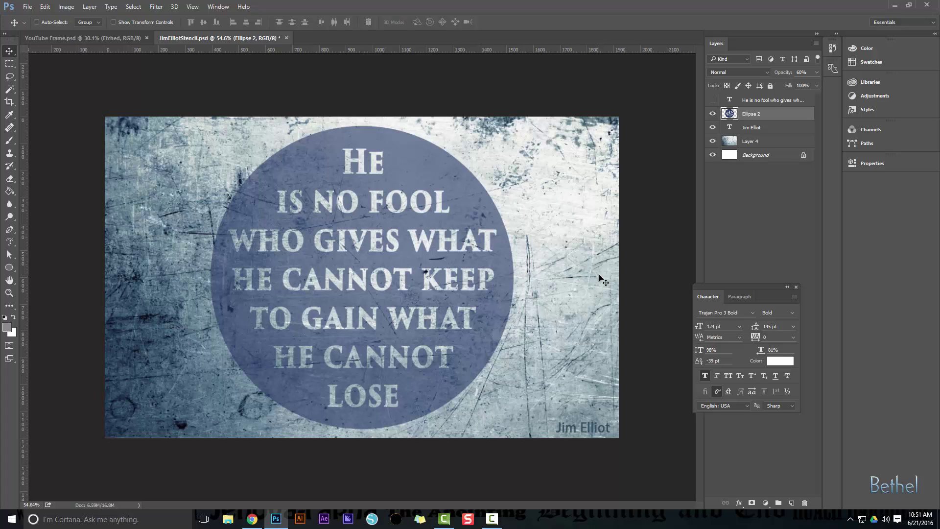
# - Add a drop shadow to the circle with distance 13, opacity 100 and Normal blend mode
pyautogui.click(739, 503)
pyautogui.click(753, 492)
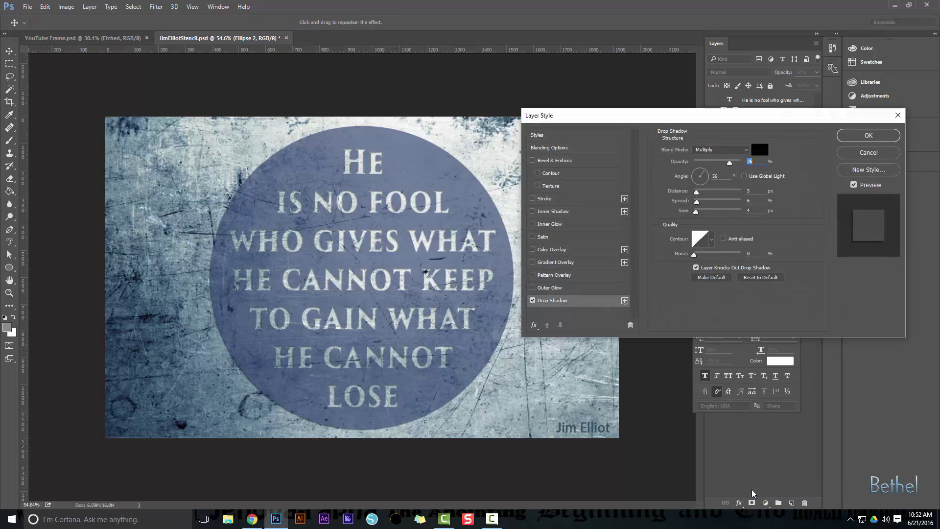
pyautogui.press('Tab')
pyautogui.press('Tab')
pyautogui.press('Up')
pyautogui.press('Up')
pyautogui.press('Up')
pyautogui.press('Up')
pyautogui.press('Up')
pyautogui.press('Up')
pyautogui.press('Up')
pyautogui.press('Up')
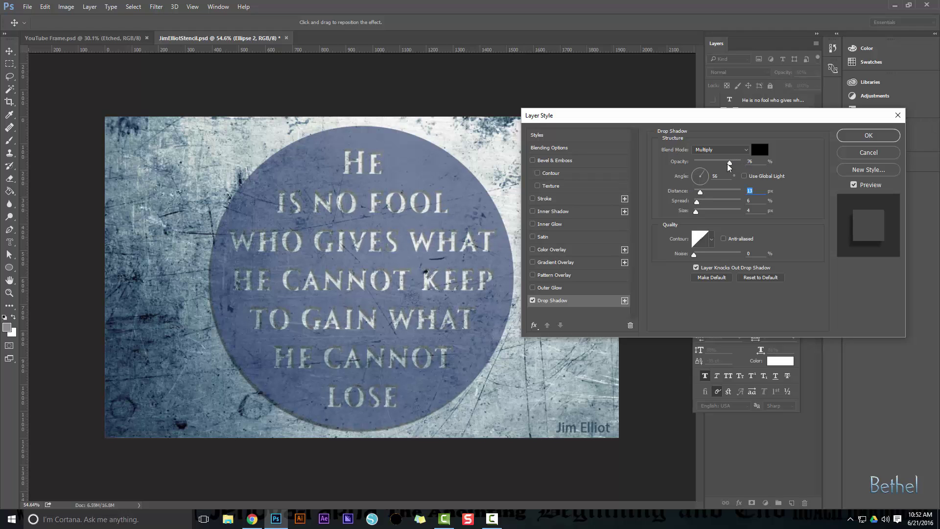
pyautogui.moveTo(729, 163); pyautogui.dragTo(740, 163)
pyautogui.click(720, 149)
pyautogui.click(720, 158)
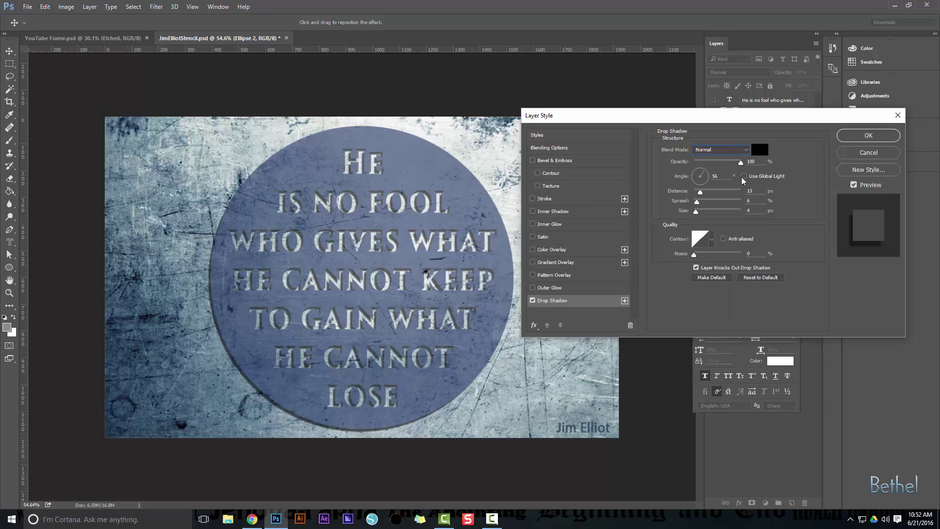
# - Set the shadow angle to 39° and enlarge its size, then swap it for Bevel & Emboss
pyautogui.click(703, 175)
pyautogui.moveTo(696, 211); pyautogui.dragTo(699, 212)
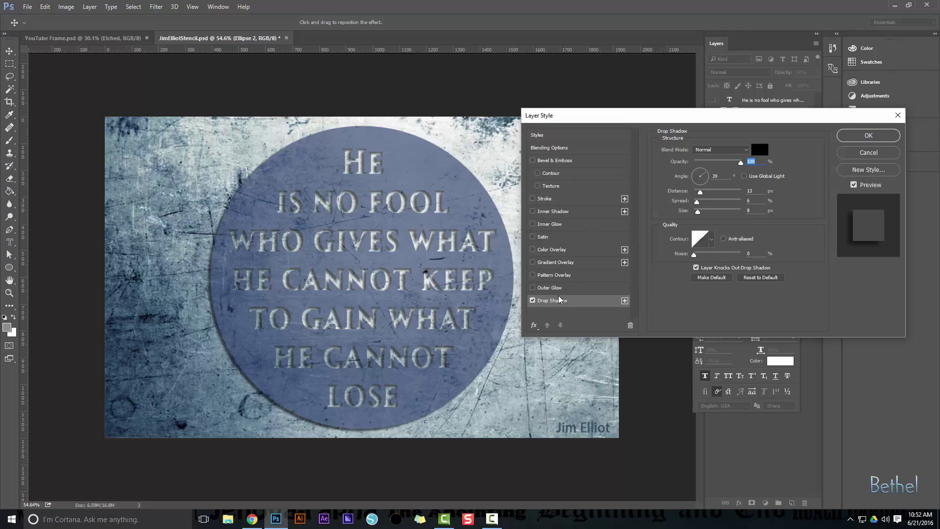
pyautogui.click(537, 302)
pyautogui.click(533, 160)
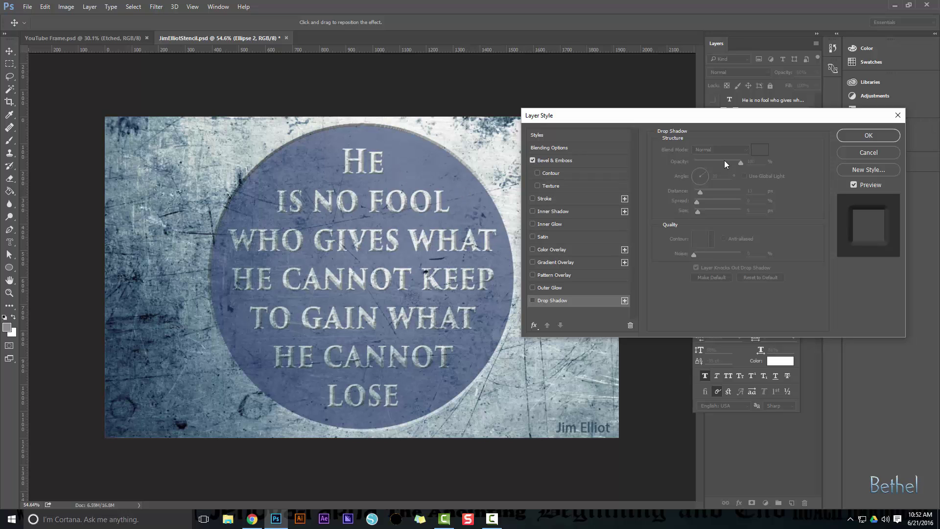
# - Try the Inner Bevel and Emboss styles, then remove Bevel & Emboss and confirm with OK
pyautogui.click(568, 162)
pyautogui.click(719, 149)
pyautogui.click(721, 163)
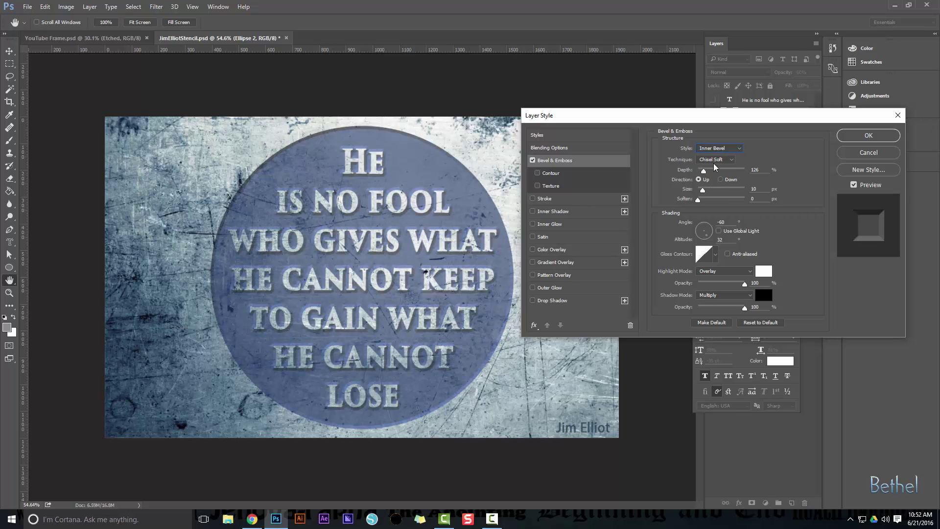
pyautogui.click(719, 151)
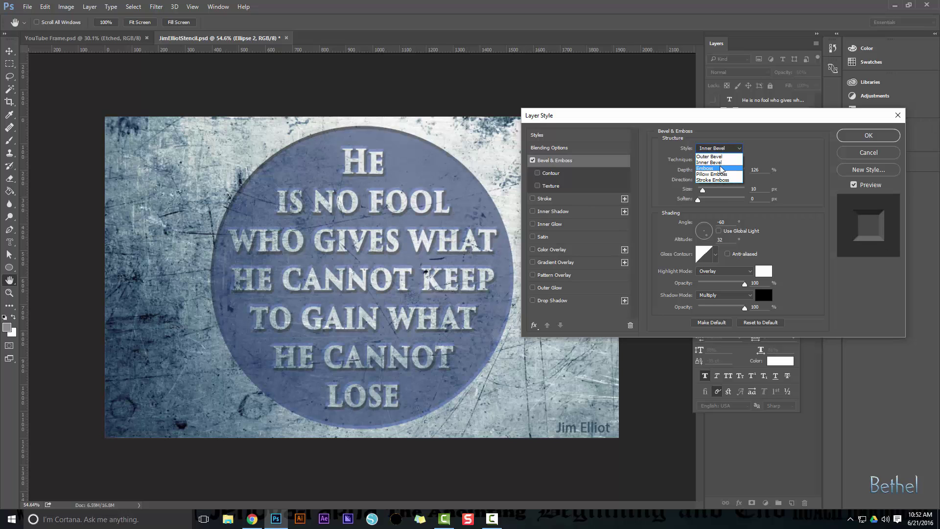
pyautogui.click(719, 168)
pyautogui.click(532, 160)
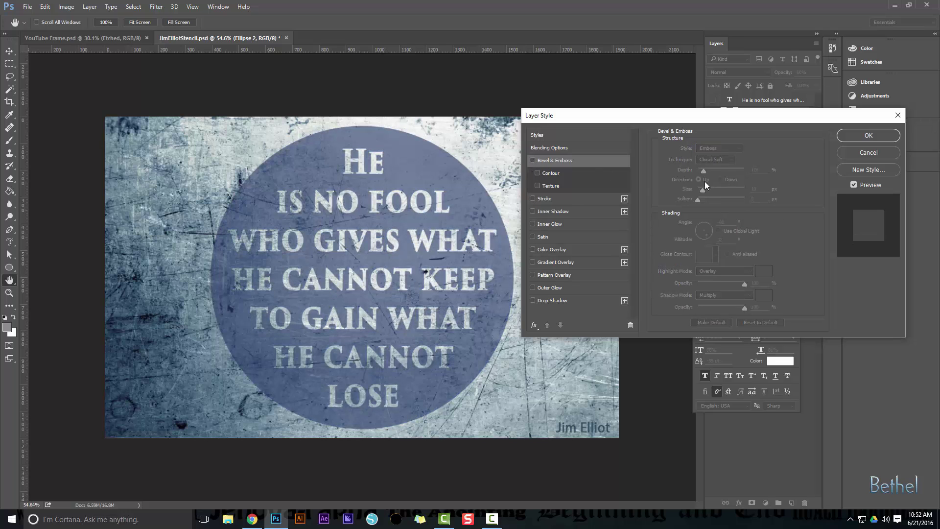
pyautogui.click(850, 138)
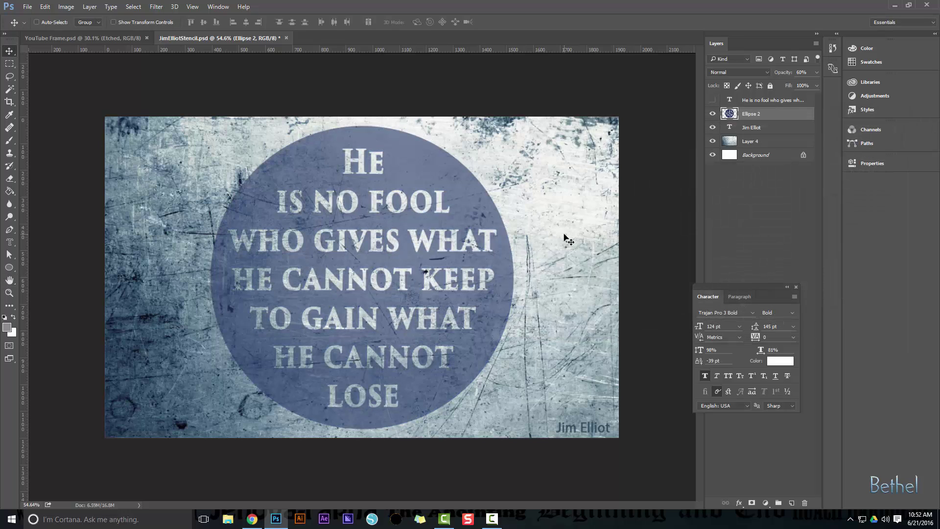